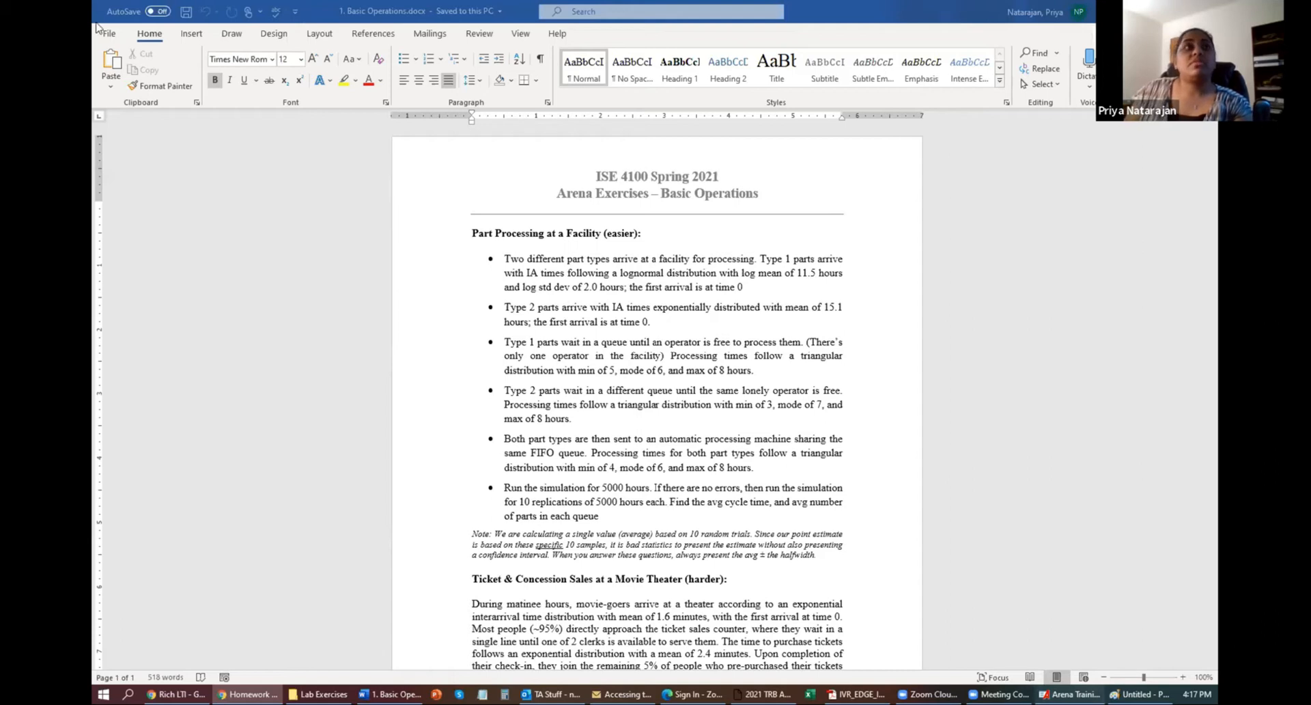
# - Switch to Arena, create a new model, and arrange its window side by side with the Basic Operations Word document
pyautogui.hotkey('alt', 'Tab')
pyautogui.hotkey('ctrl', 'n')
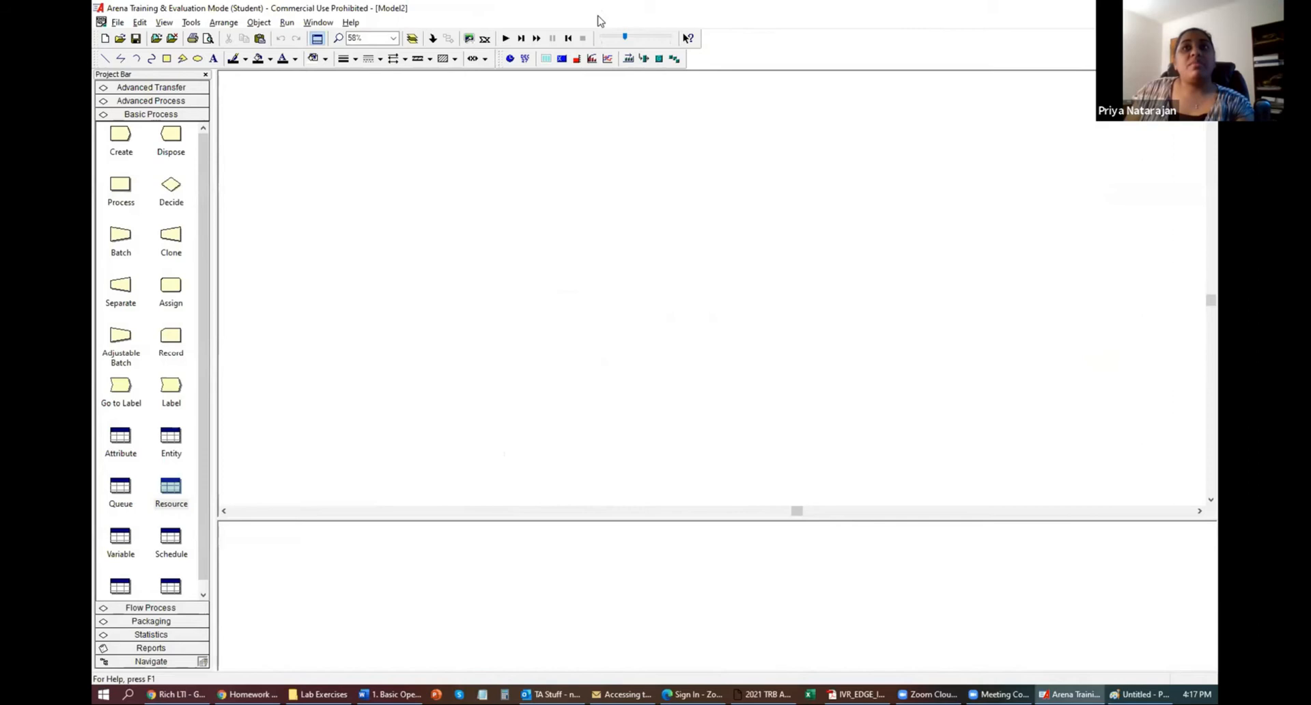
pyautogui.press('super+Right')
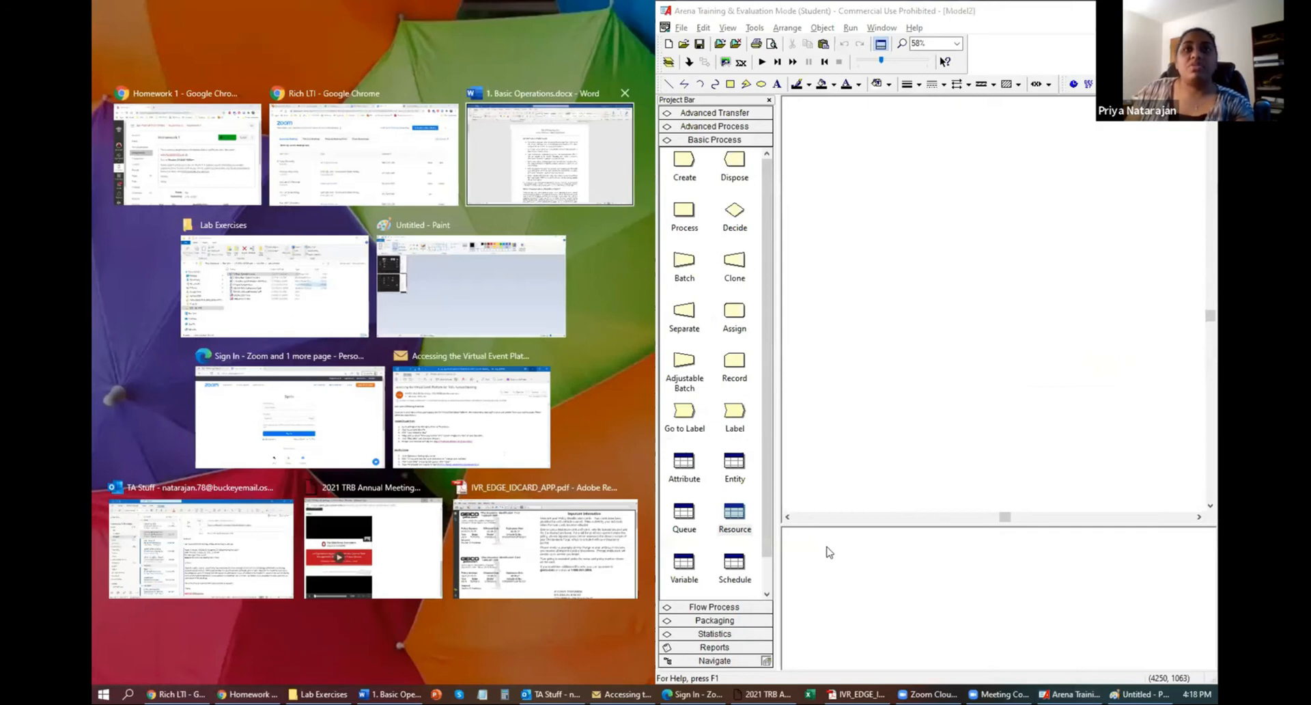
pyautogui.press('Return')
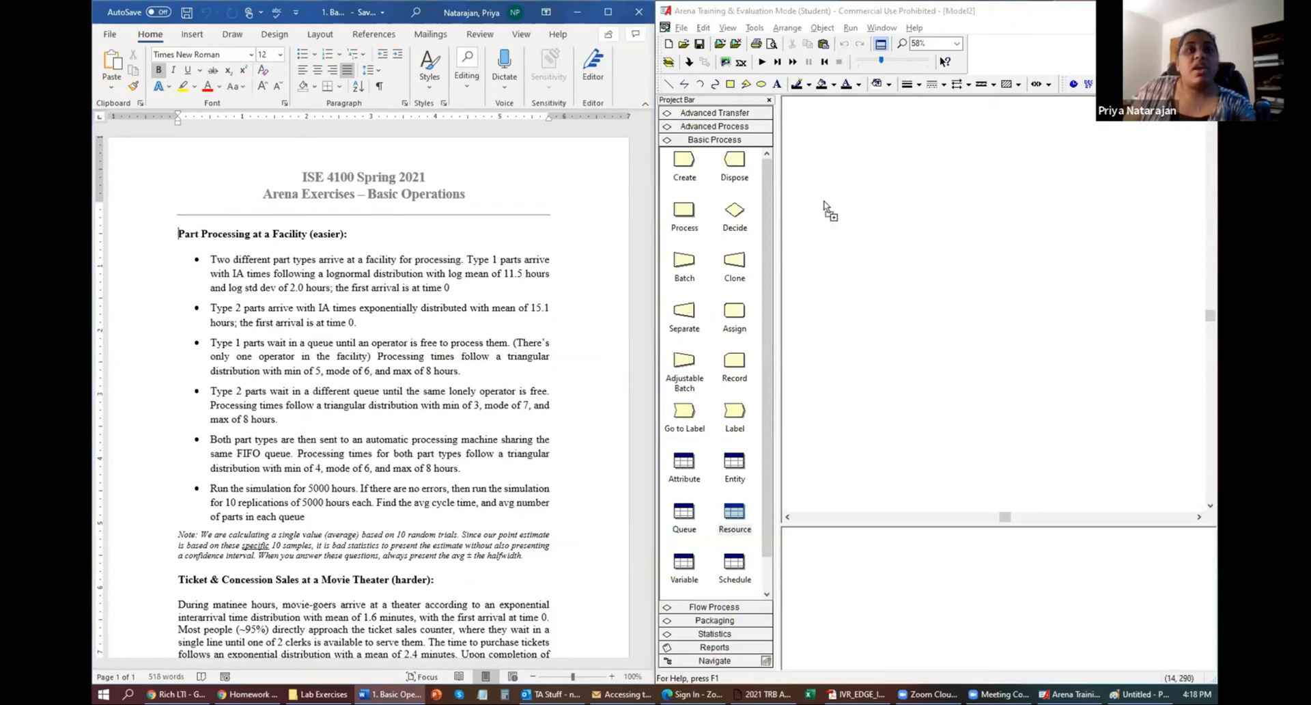
# - Add a Create module named Type 1 parts arrive with entity type Type 1
pyautogui.moveTo(776, 162); pyautogui.dragTo(857, 205)
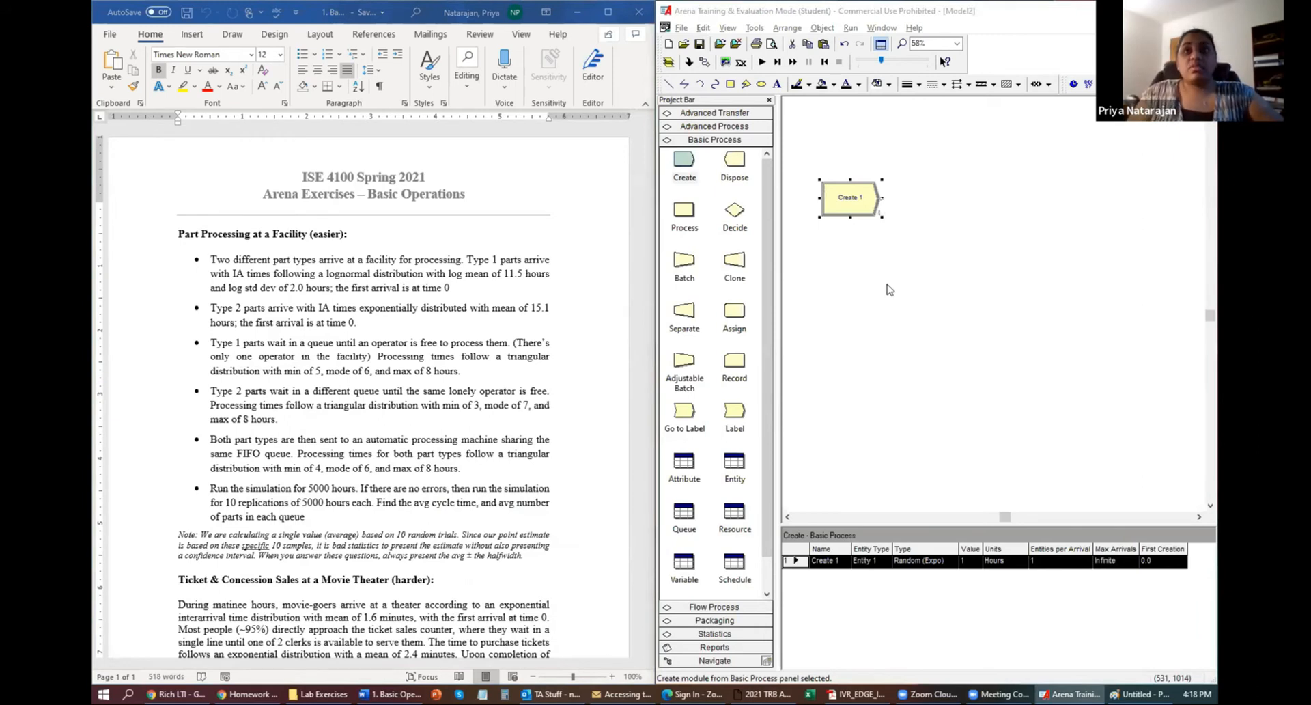
pyautogui.write('s')
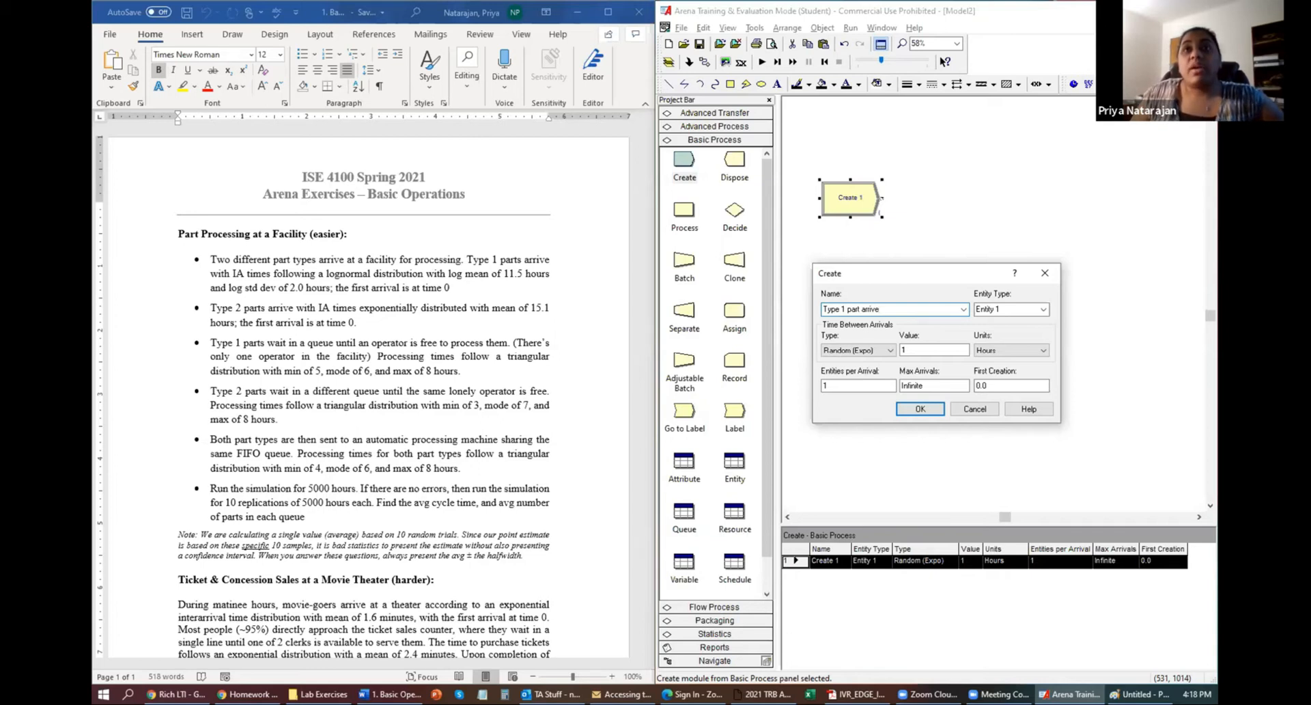
pyautogui.write('s')
pyautogui.press('Tab')
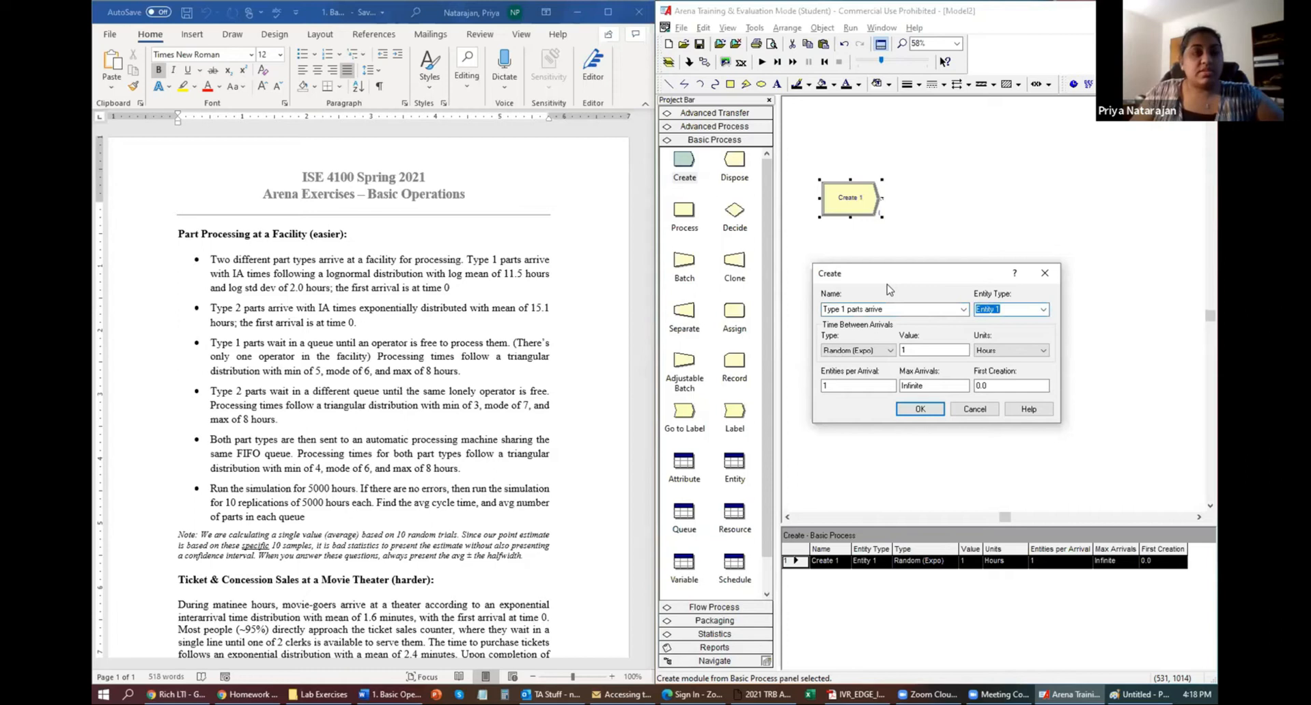
pyautogui.write('Type')
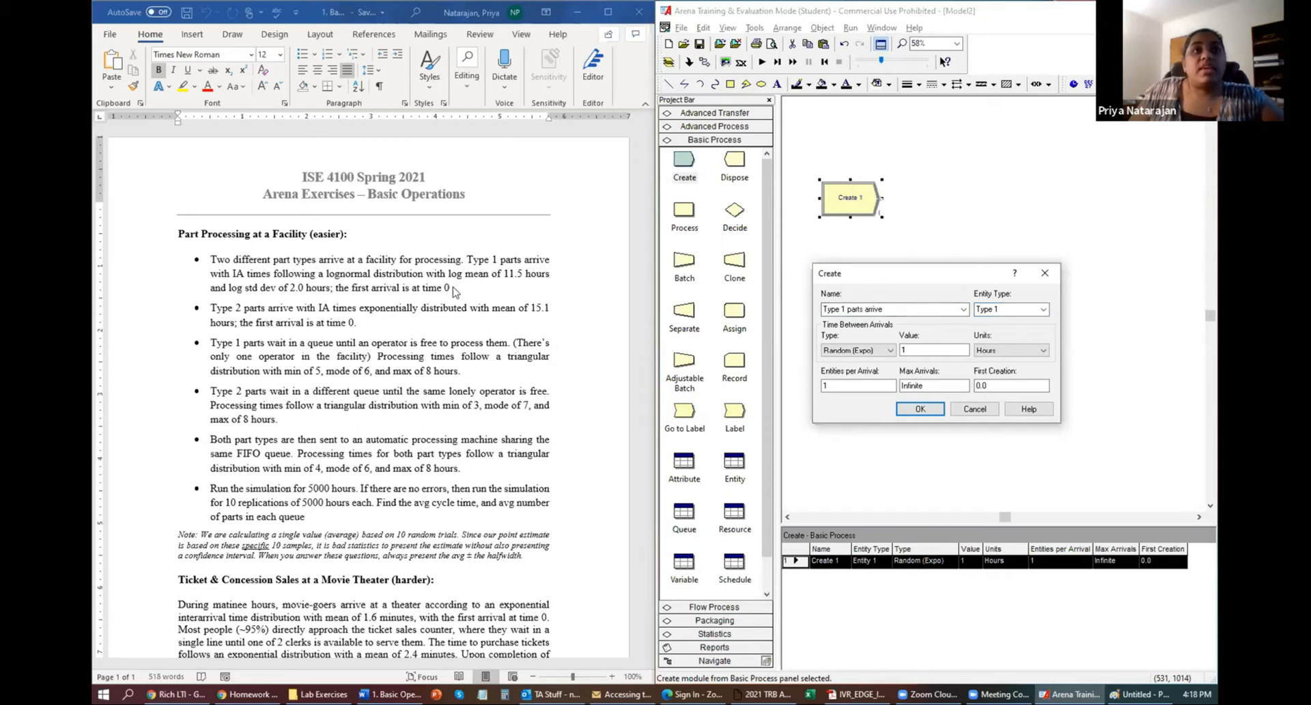
# - Set the Type 1 time between arrivals to a lognormal expression with mean 10.5 and standard deviation 2, built in the Expression Builder
pyautogui.click(873, 351)
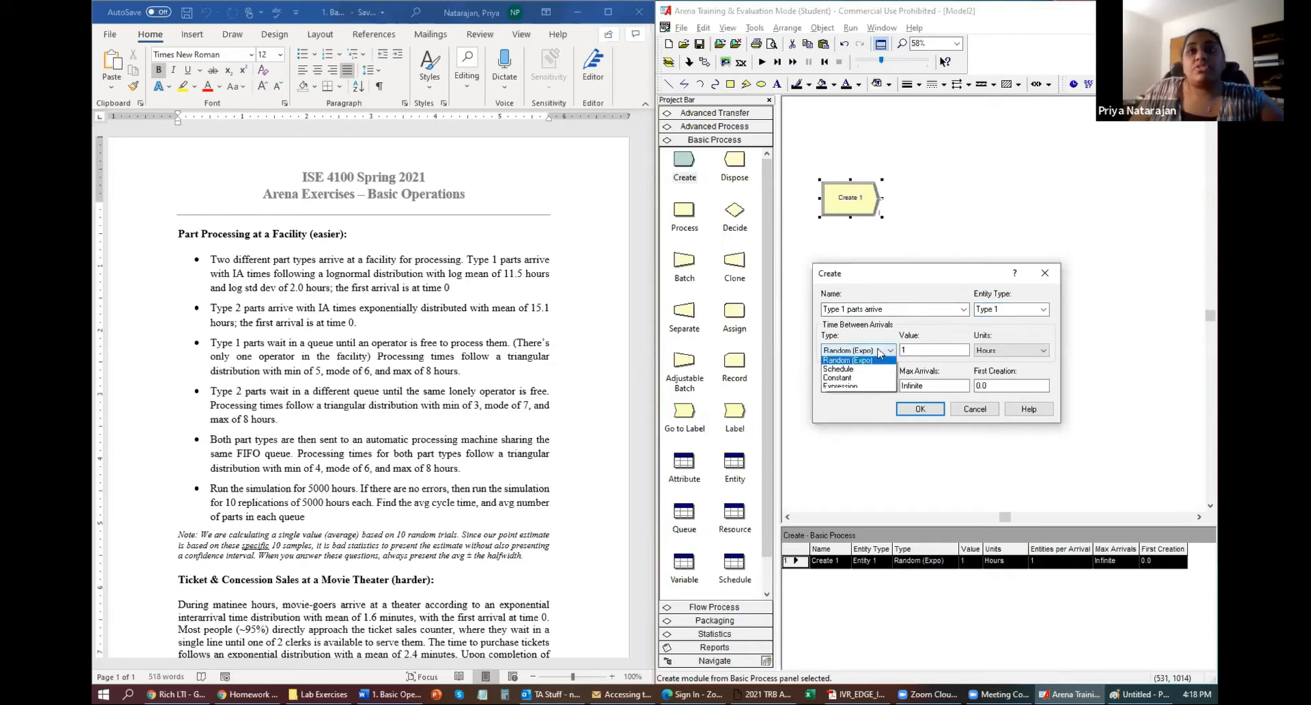
pyautogui.click(858, 388)
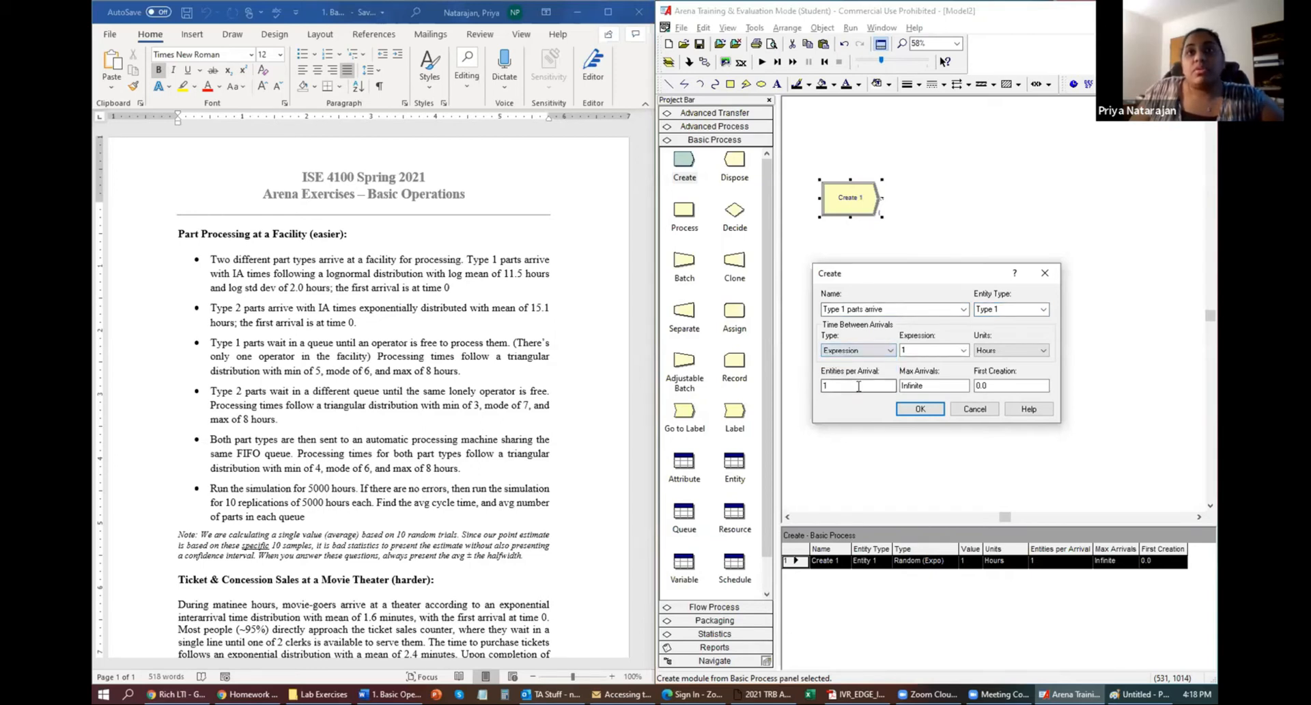
pyautogui.rightClick(944, 351)
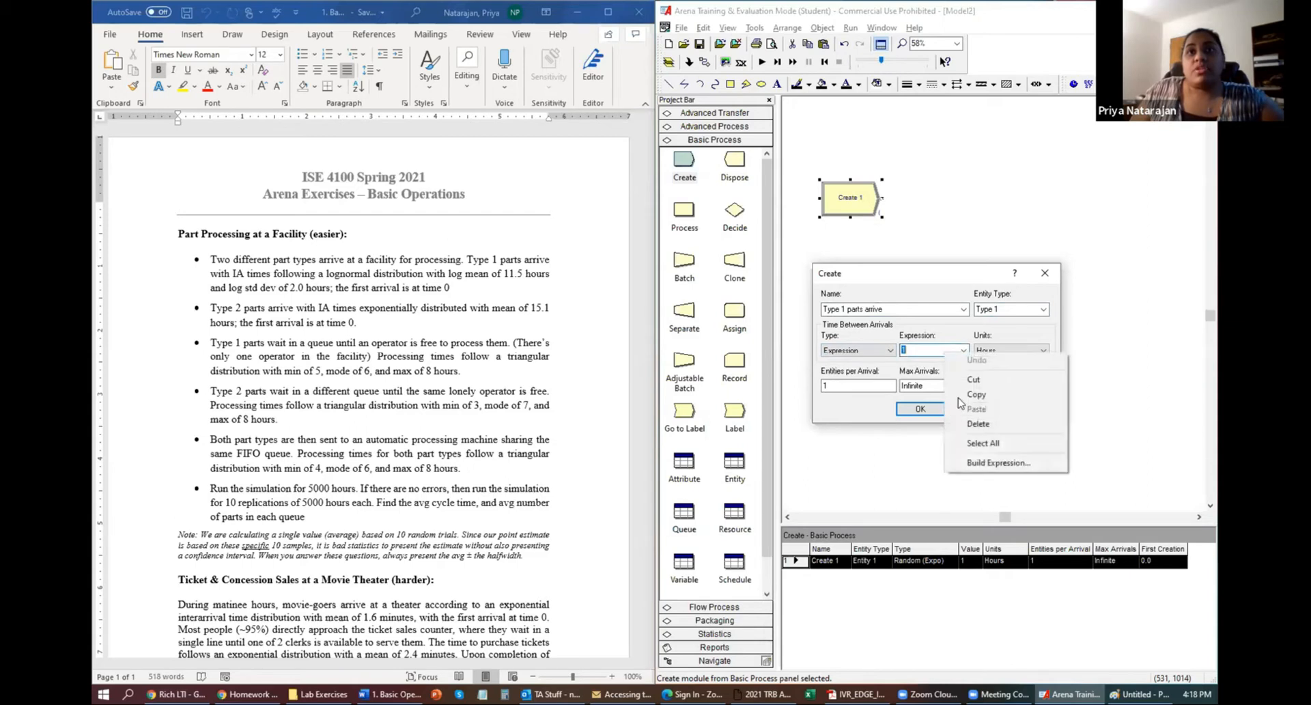
pyautogui.click(976, 464)
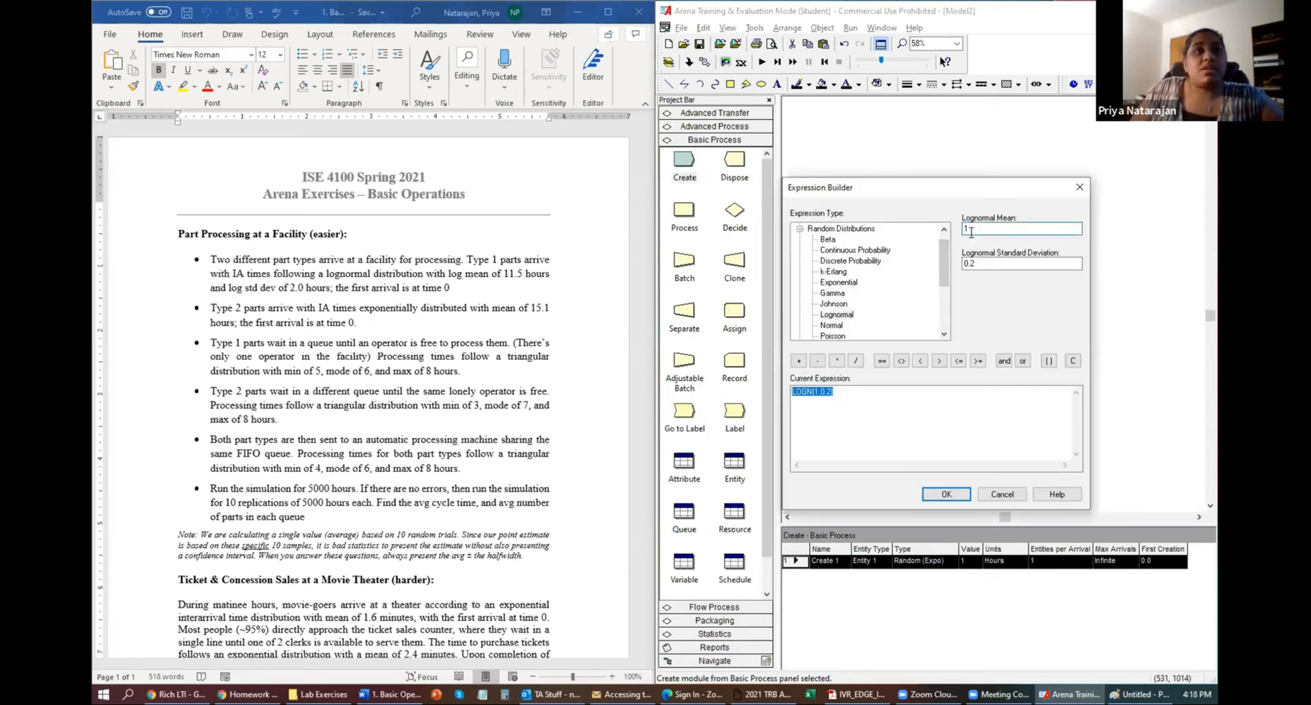
pyautogui.write('0.')
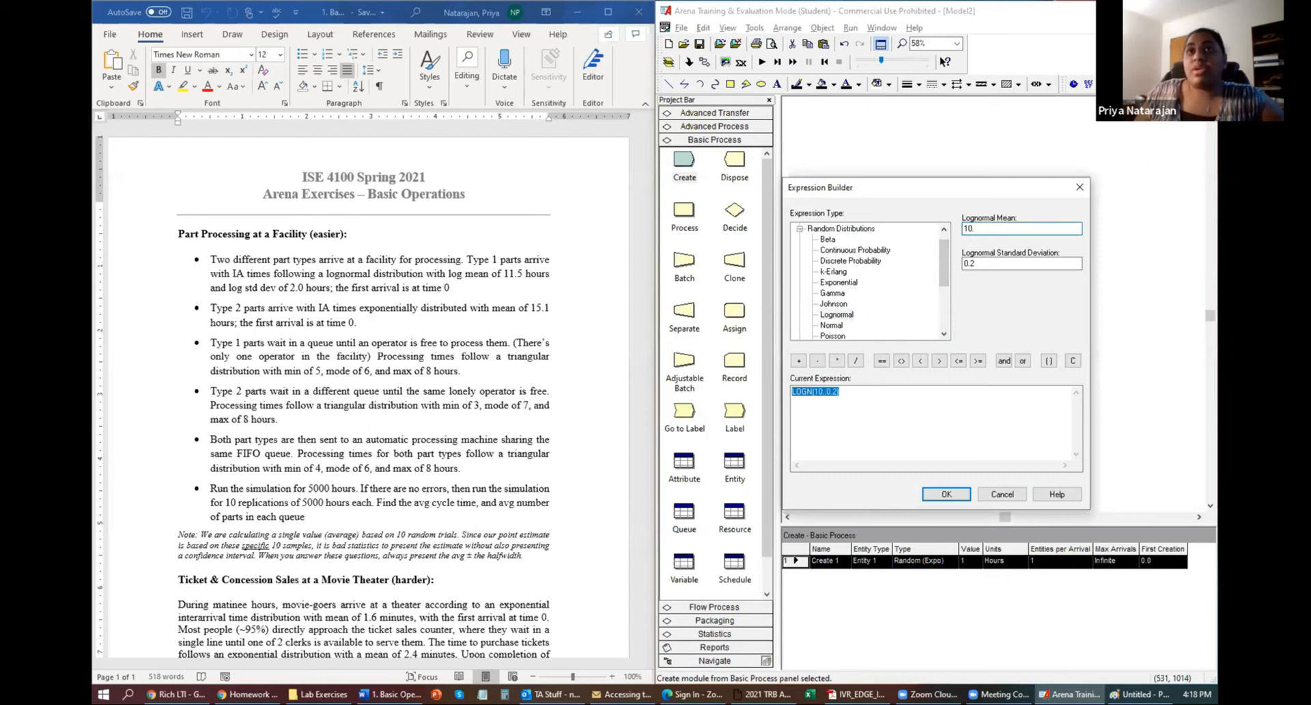
pyautogui.write('5')
pyautogui.press('Tab')
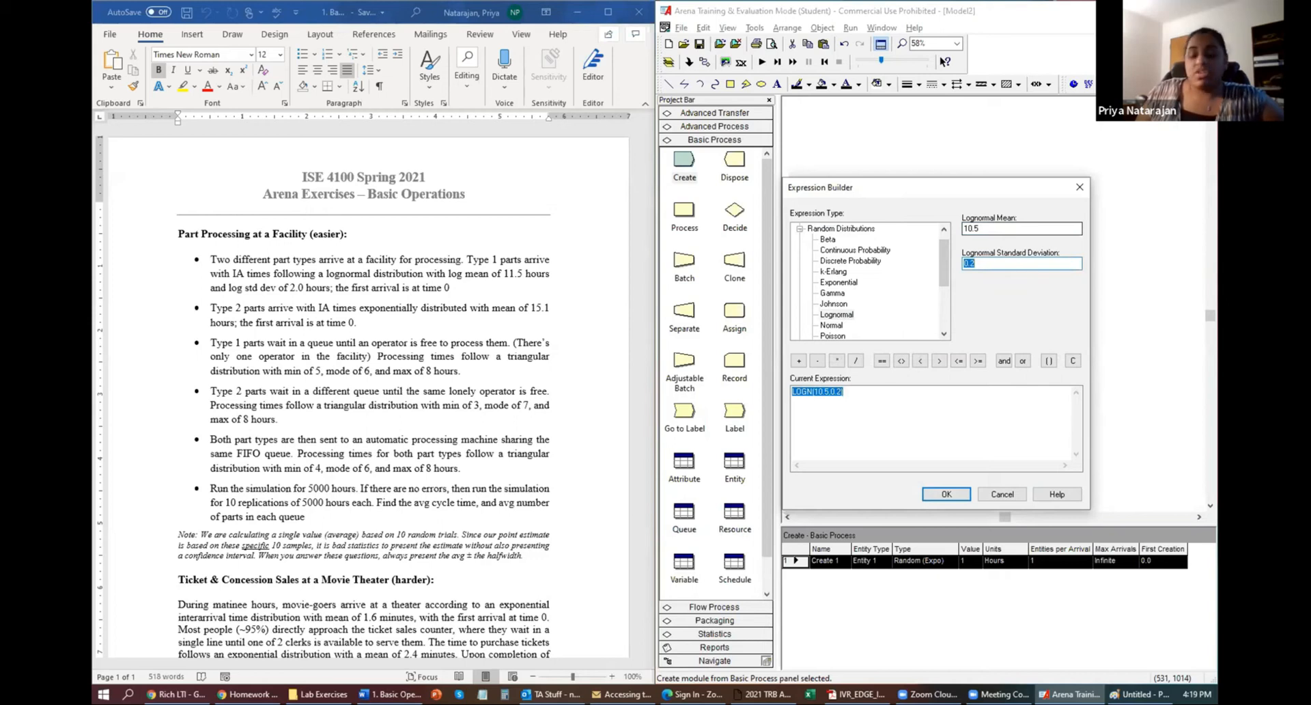
pyautogui.write('2')
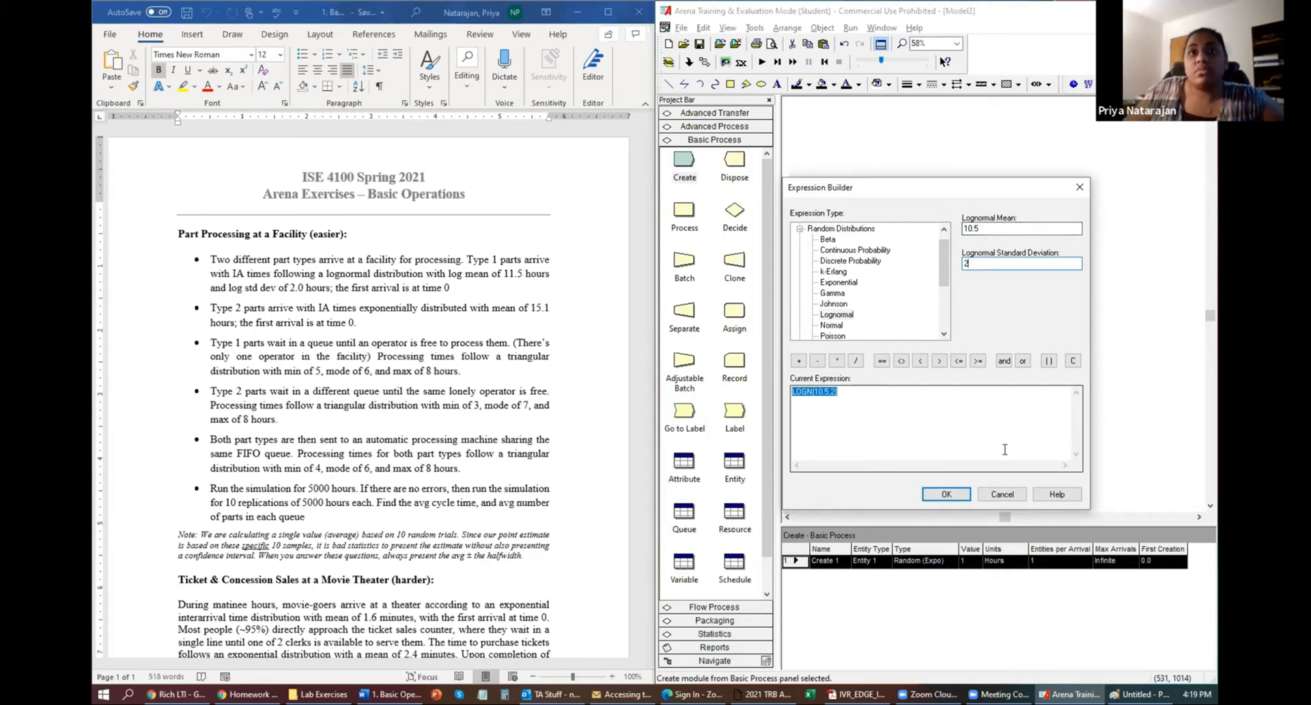
pyautogui.click(945, 494)
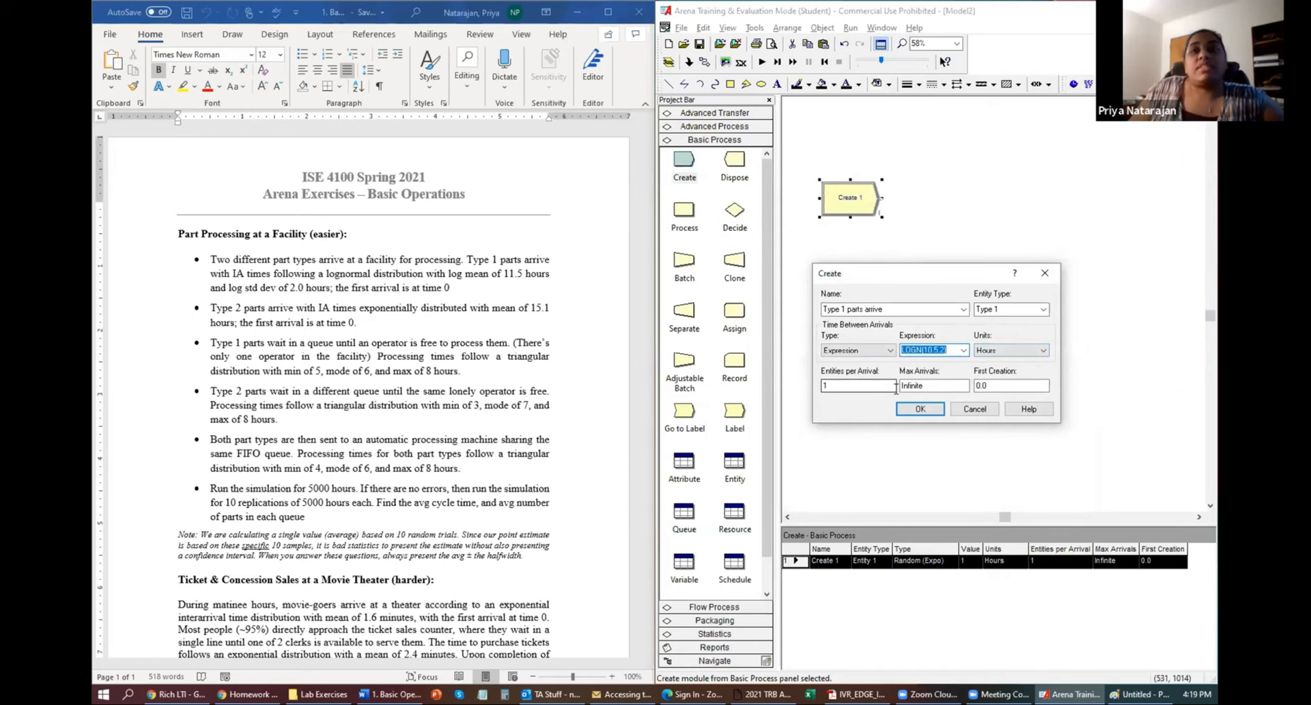
pyautogui.click(918, 412)
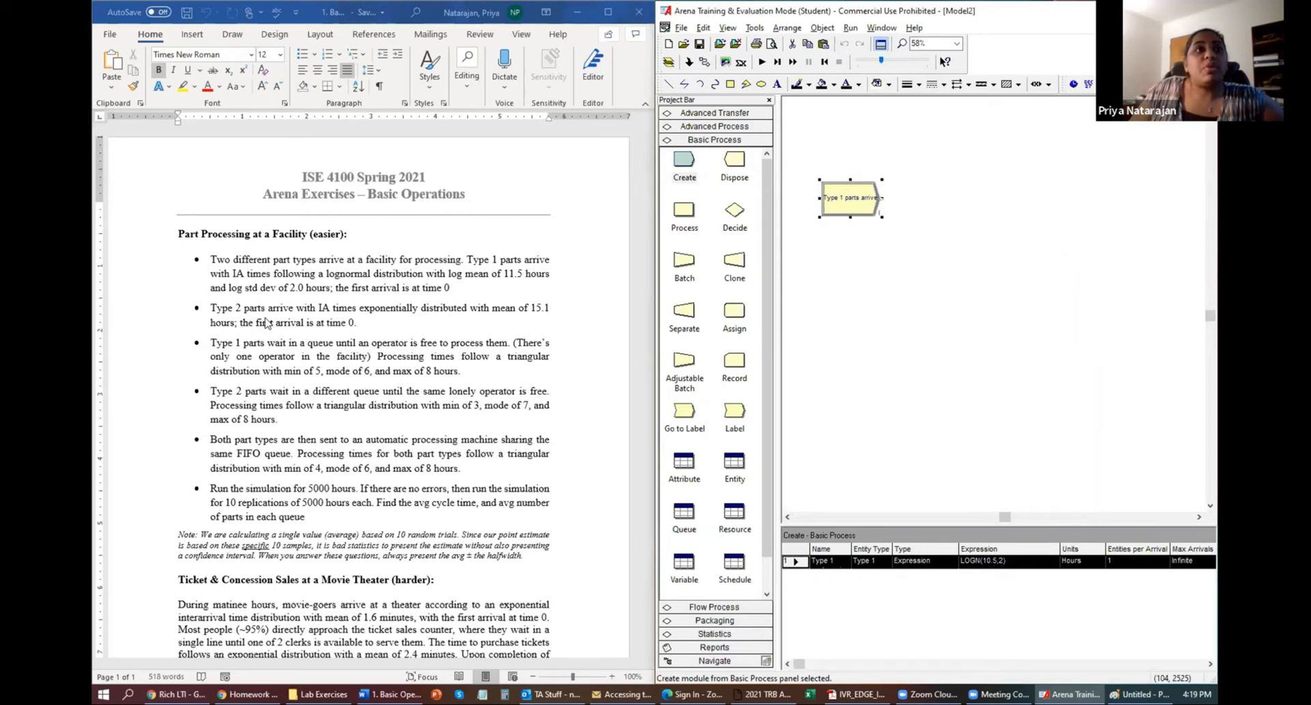
# - Add a second Create module below the first, named Type 2 parts arrive with entity type Type 2
pyautogui.moveTo(683, 164); pyautogui.dragTo(819, 263)
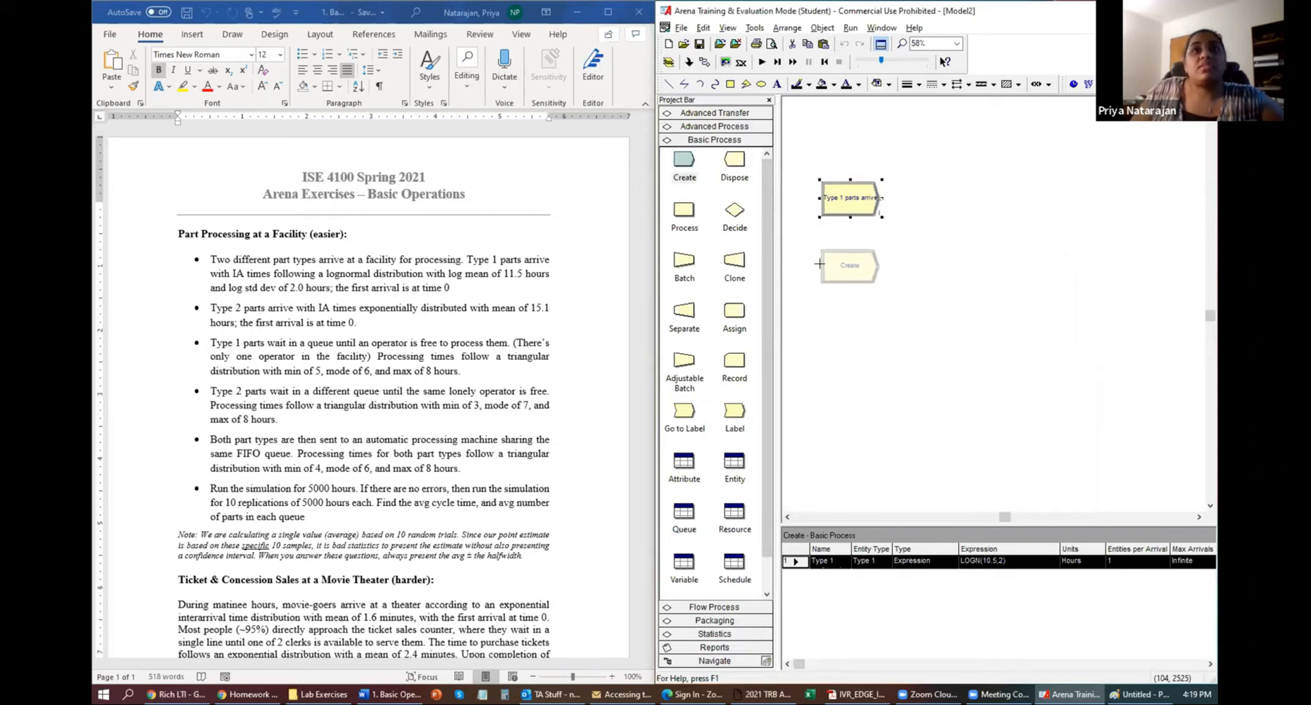
pyautogui.doubleClick(847, 265)
pyautogui.write('Type 2')
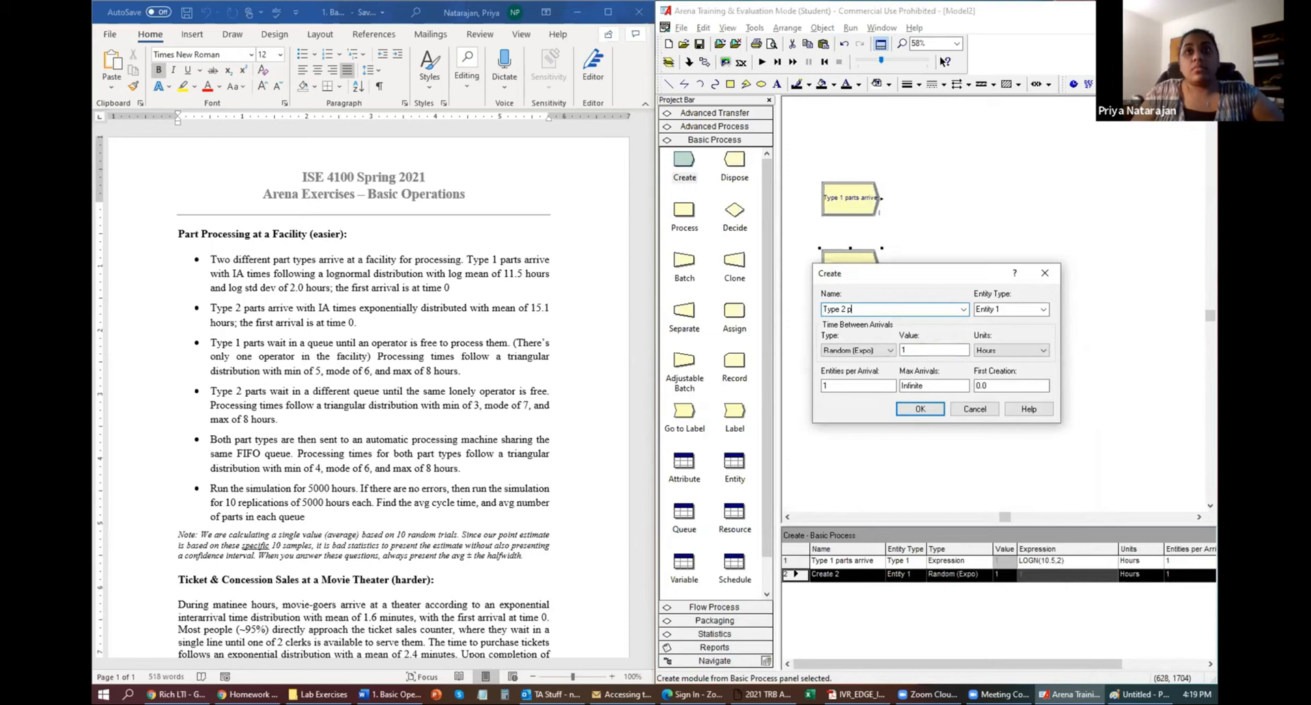
pyautogui.write(' parts arrive')
pyautogui.press('Tab')
pyautogui.write('T')
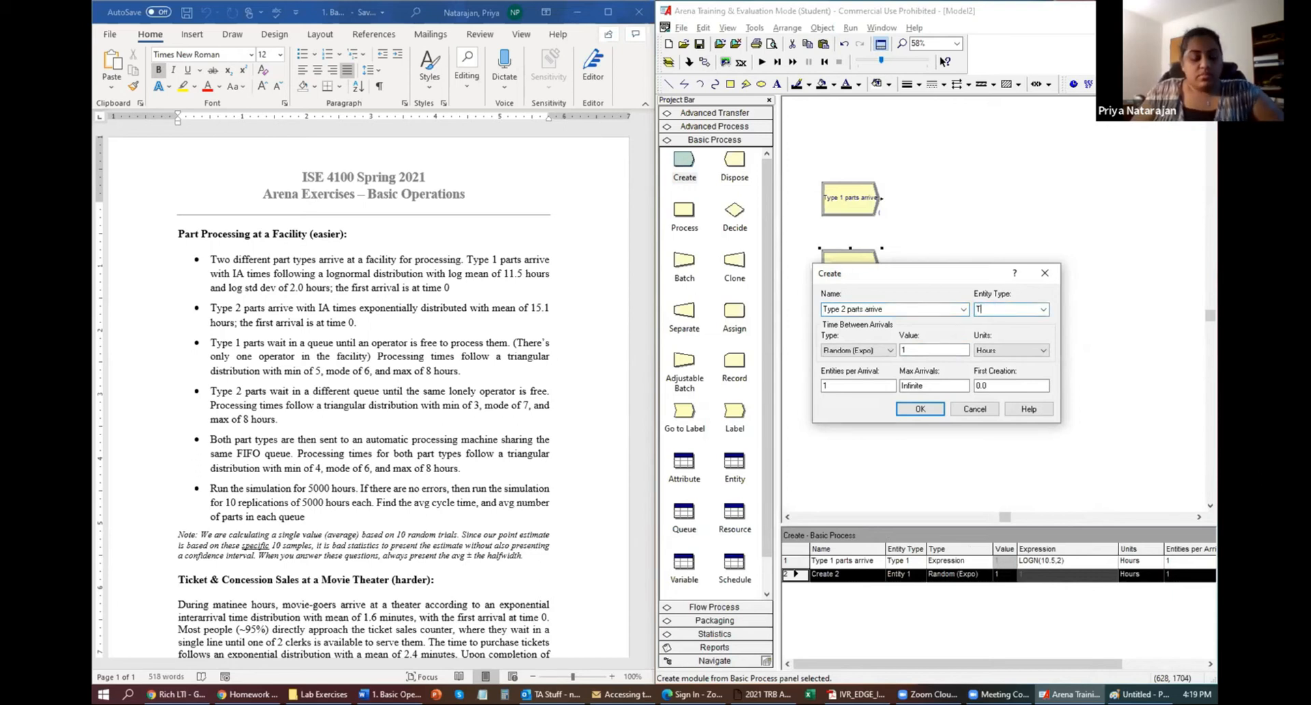
pyautogui.write('ype 2')
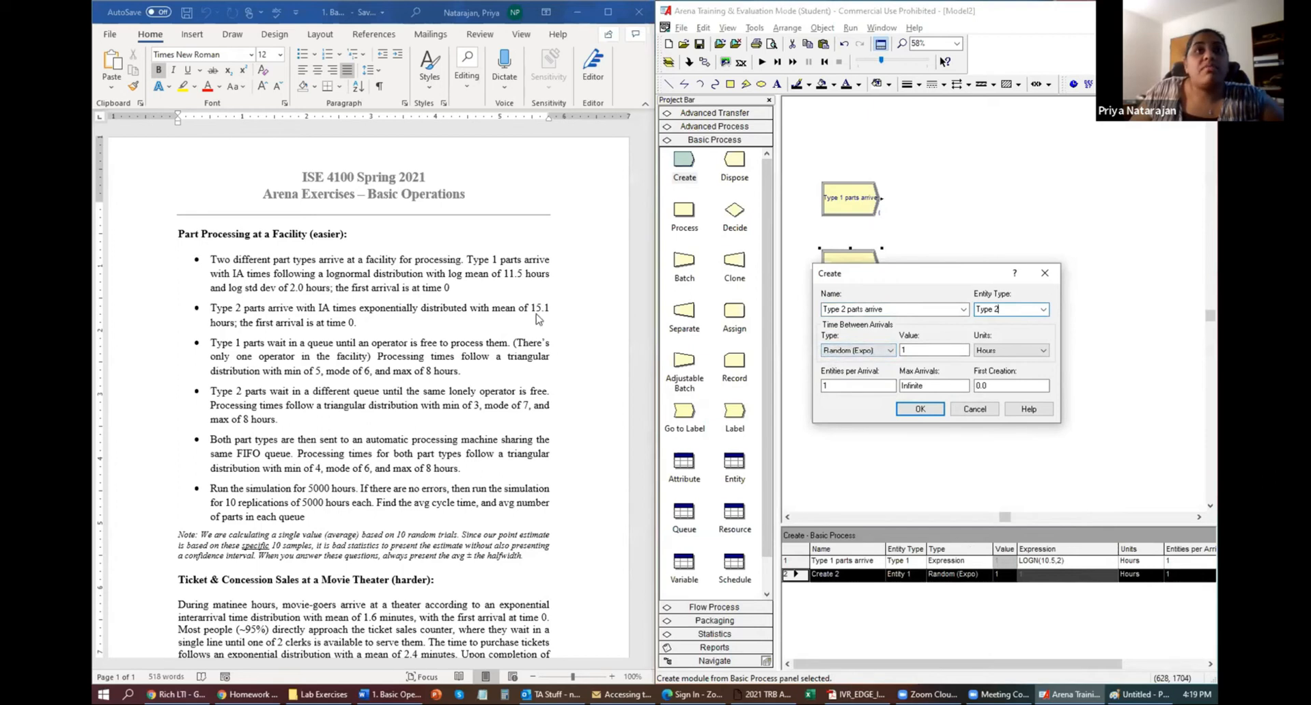
# - Set the random exponential time between arrivals of the Type 2 parts to 15.1 hours
pyautogui.click(932, 350)
pyautogui.write('5.1')
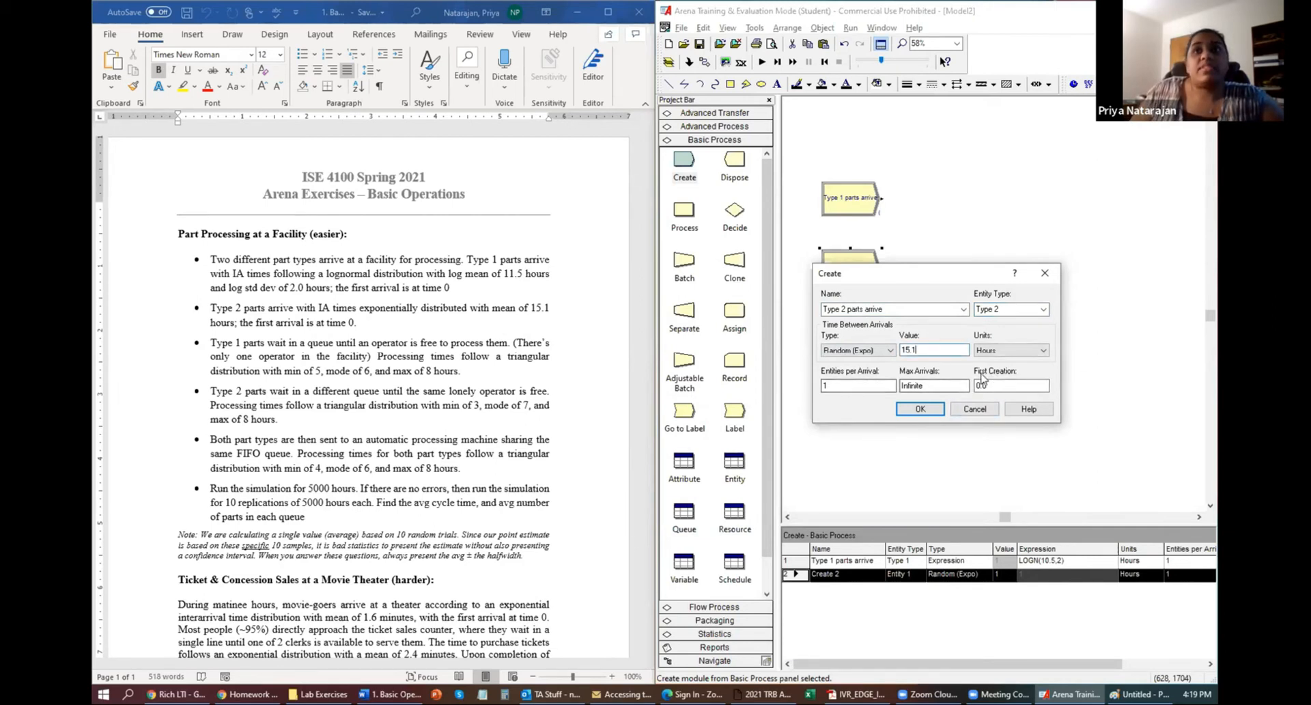
pyautogui.click(921, 410)
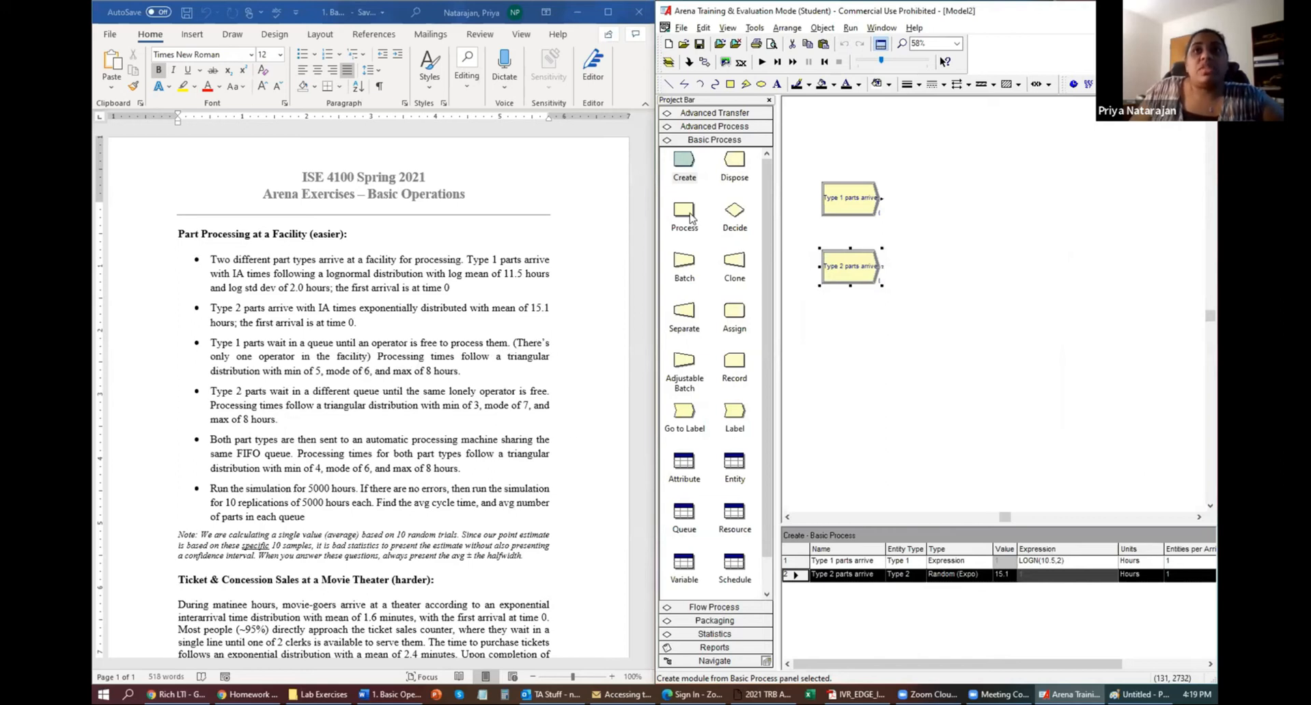
# - Place a Process module connected after the Type 1 parts arrive module and align the two in a straight line
pyautogui.moveTo(693, 214); pyautogui.dragTo(959, 205)
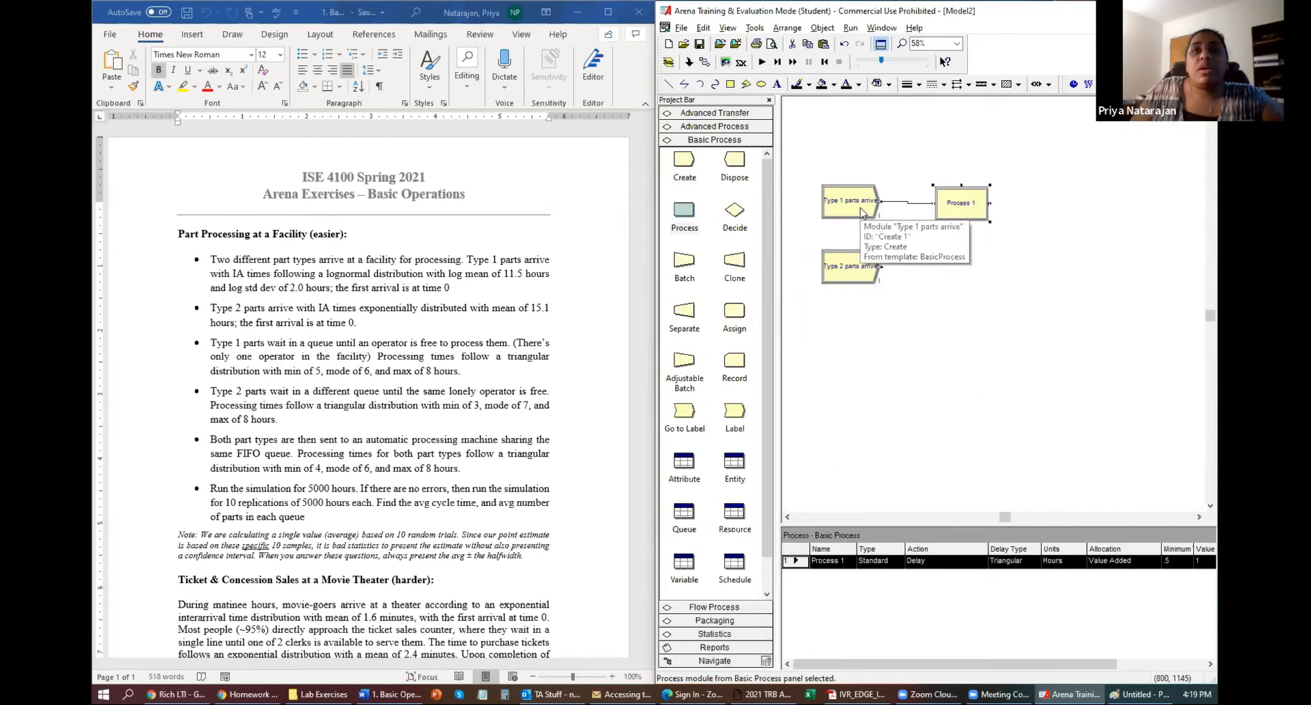
pyautogui.click(862, 212)
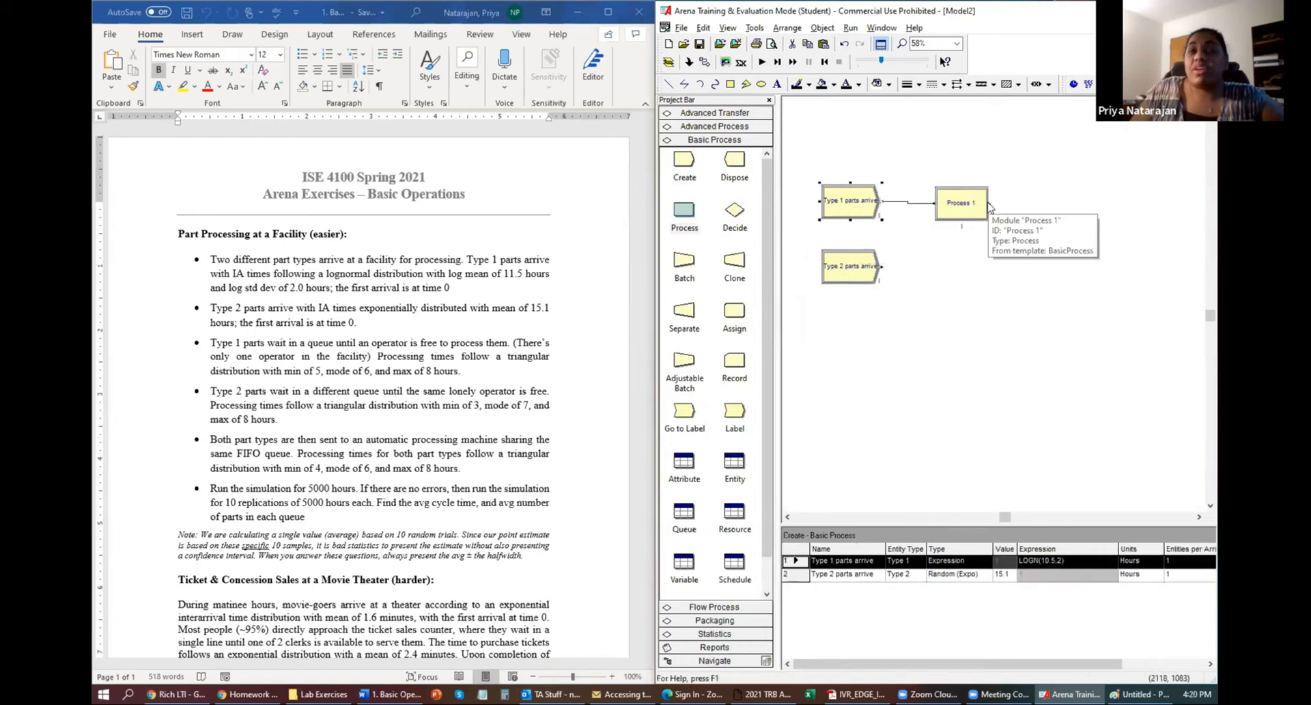
pyautogui.click(954, 214)
pyautogui.moveTo(953, 211); pyautogui.dragTo(951, 208)
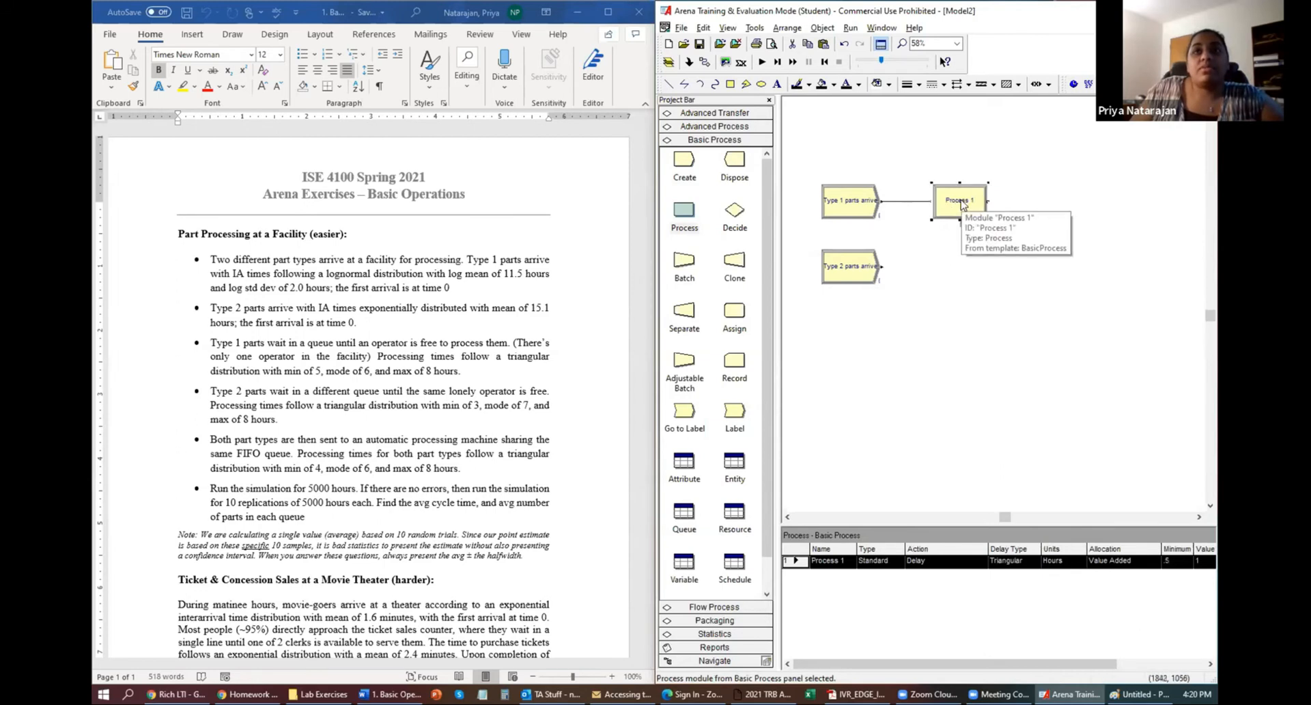
# - Name the process Process part type 1, set its action to Seize Delay Release, and add one unit of the resource Operator
pyautogui.doubleClick(961, 202)
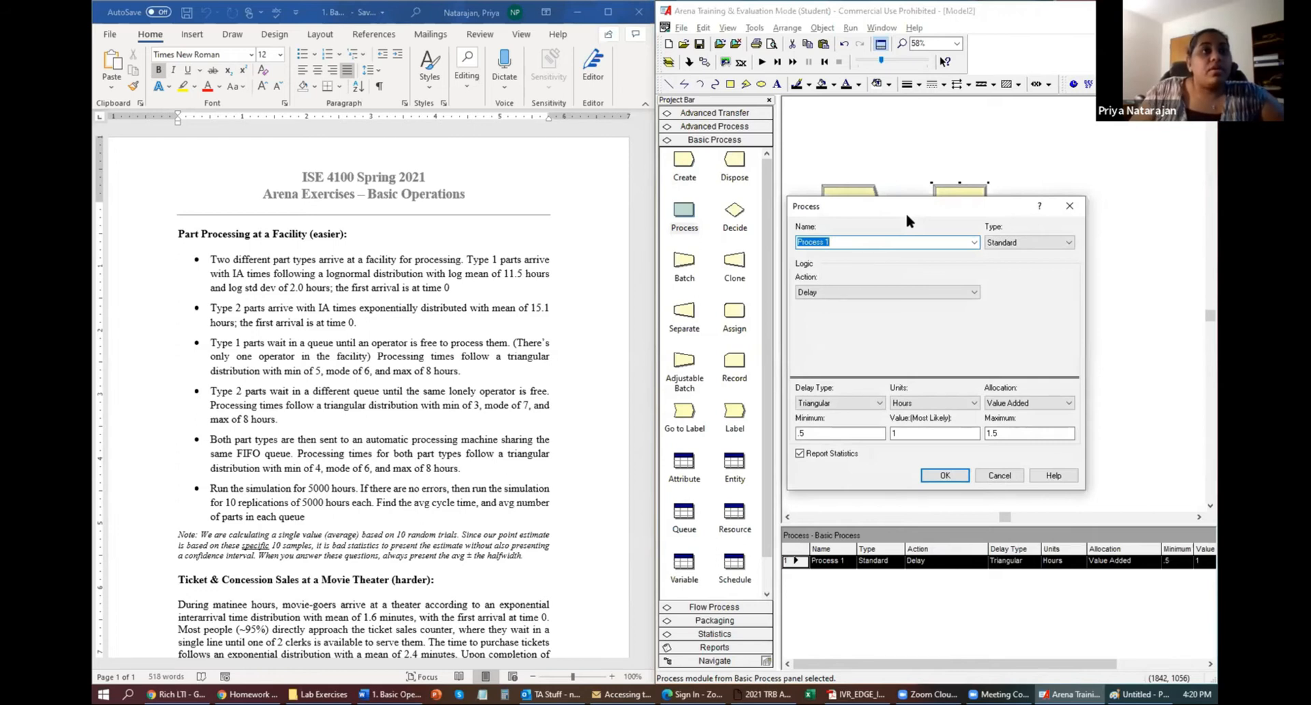
pyautogui.write('P')
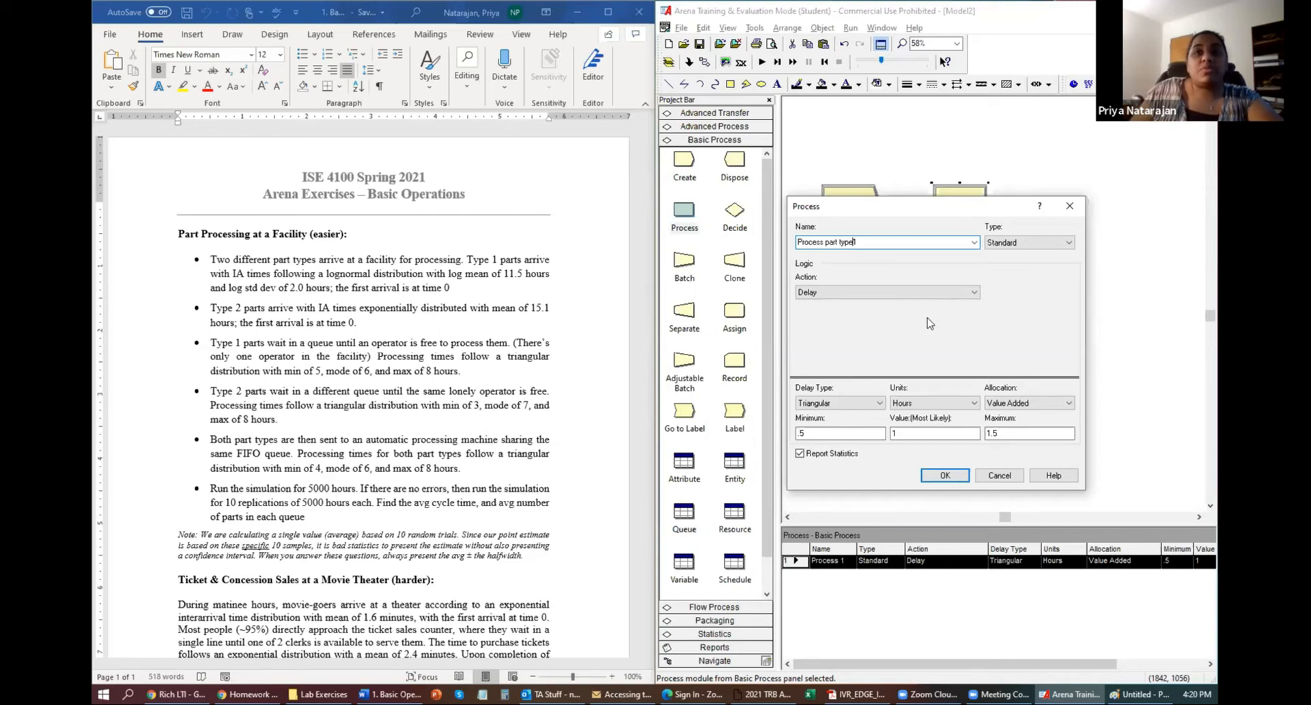
pyautogui.click(840, 293)
pyautogui.click(830, 321)
pyautogui.click(1008, 325)
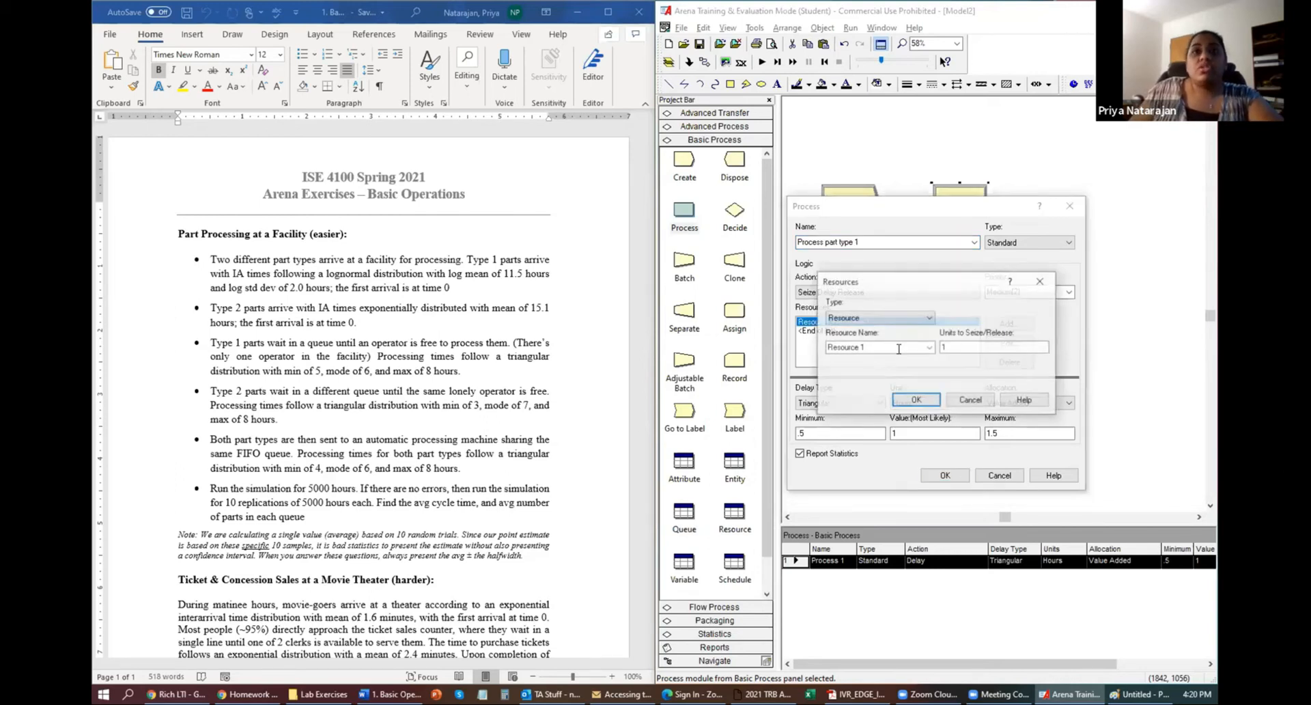
pyautogui.write('R')
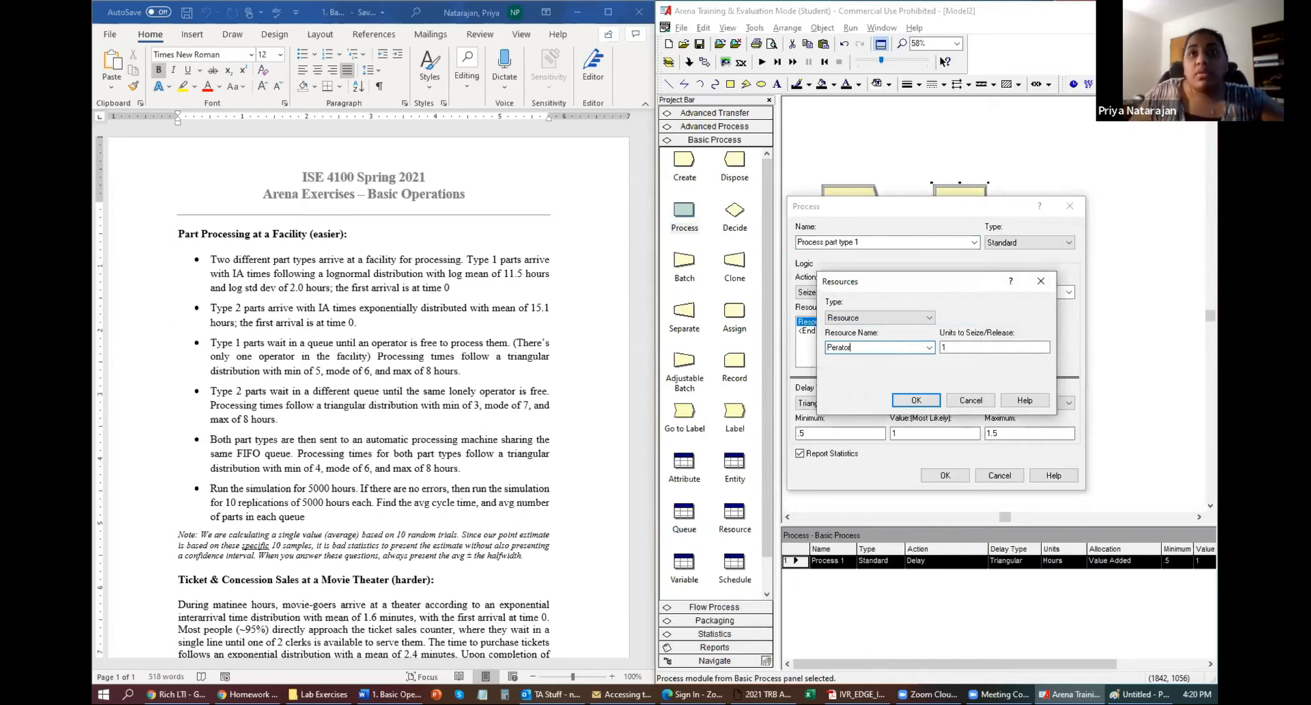
pyautogui.write('p')
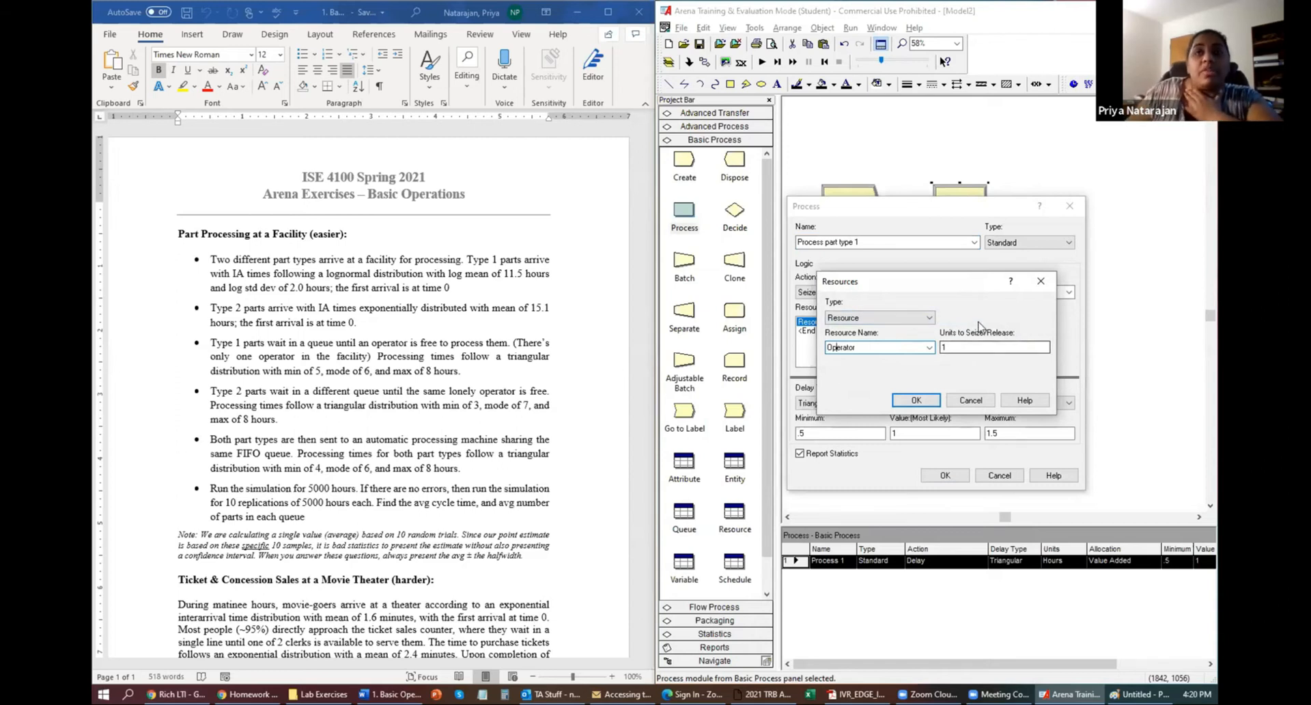
pyautogui.click(930, 405)
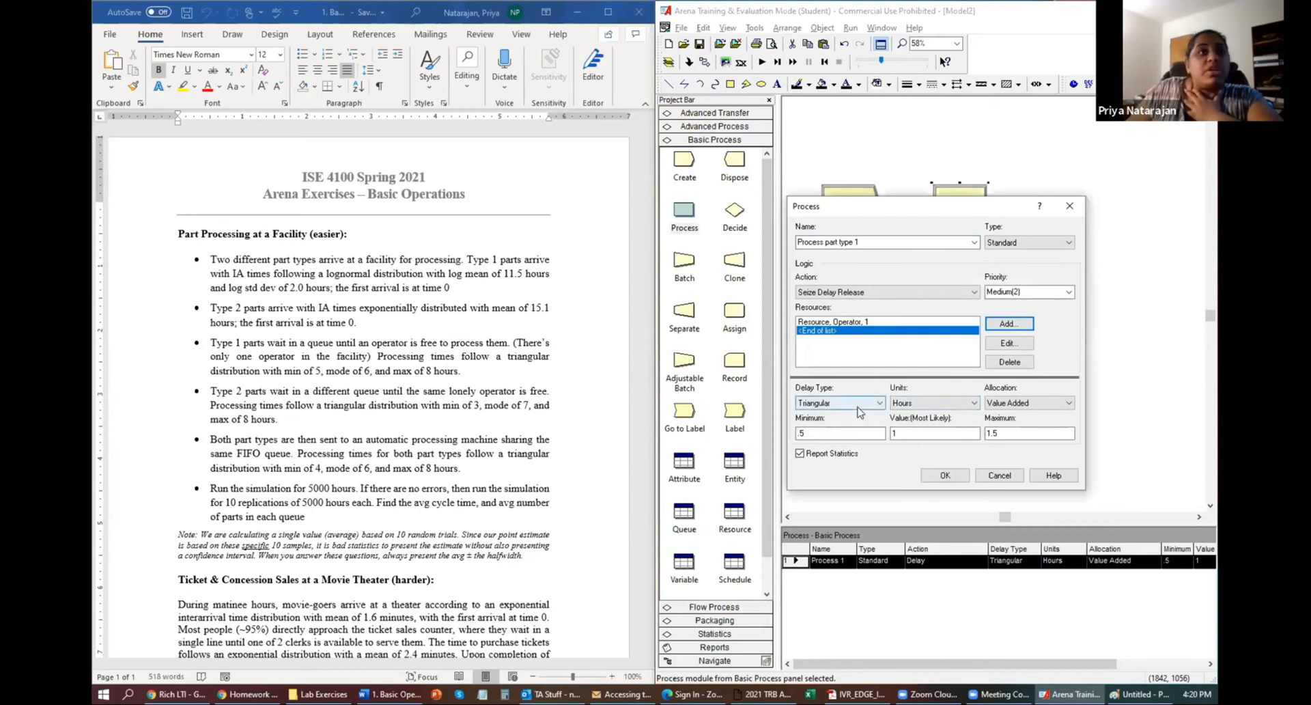
# - Set the process's triangular delay to minimum 5, most likely 6 and maximum 8 hours
pyautogui.moveTo(857, 434); pyautogui.dragTo(793, 435)
pyautogui.write('5')
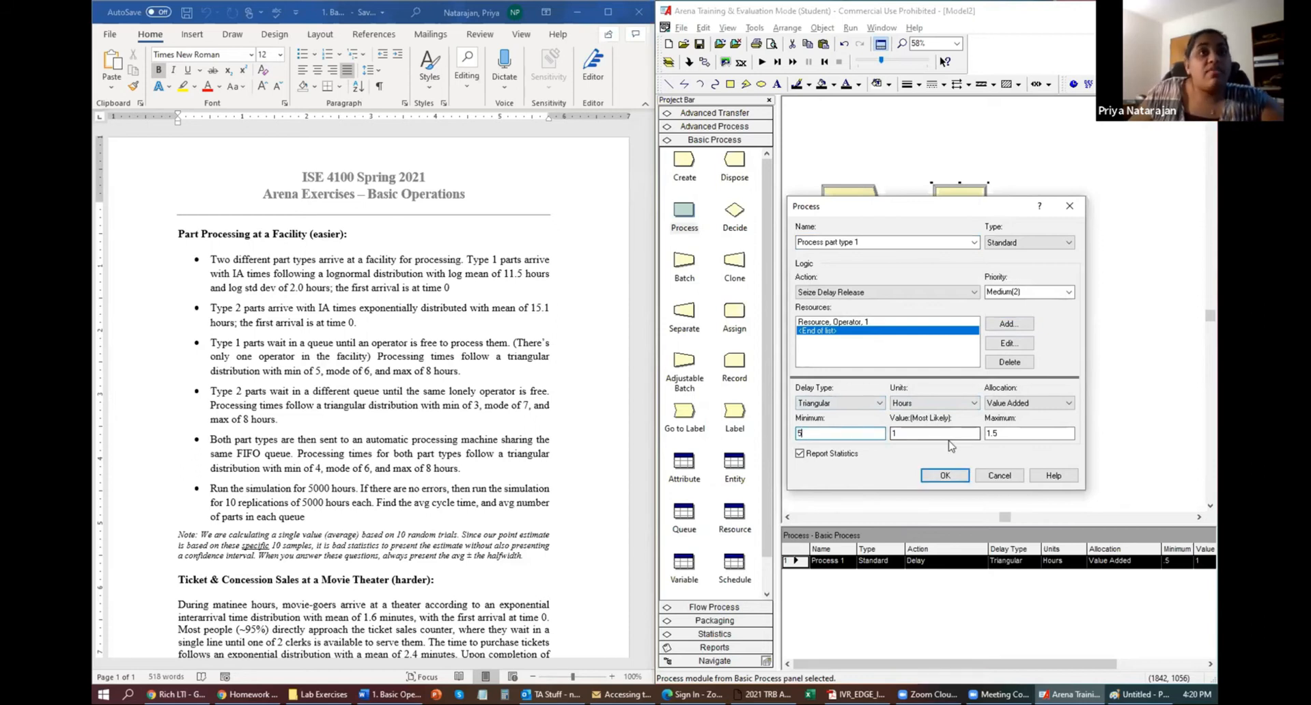
pyautogui.press('Tab')
pyautogui.write('6')
pyautogui.press('Tab')
pyautogui.write('8')
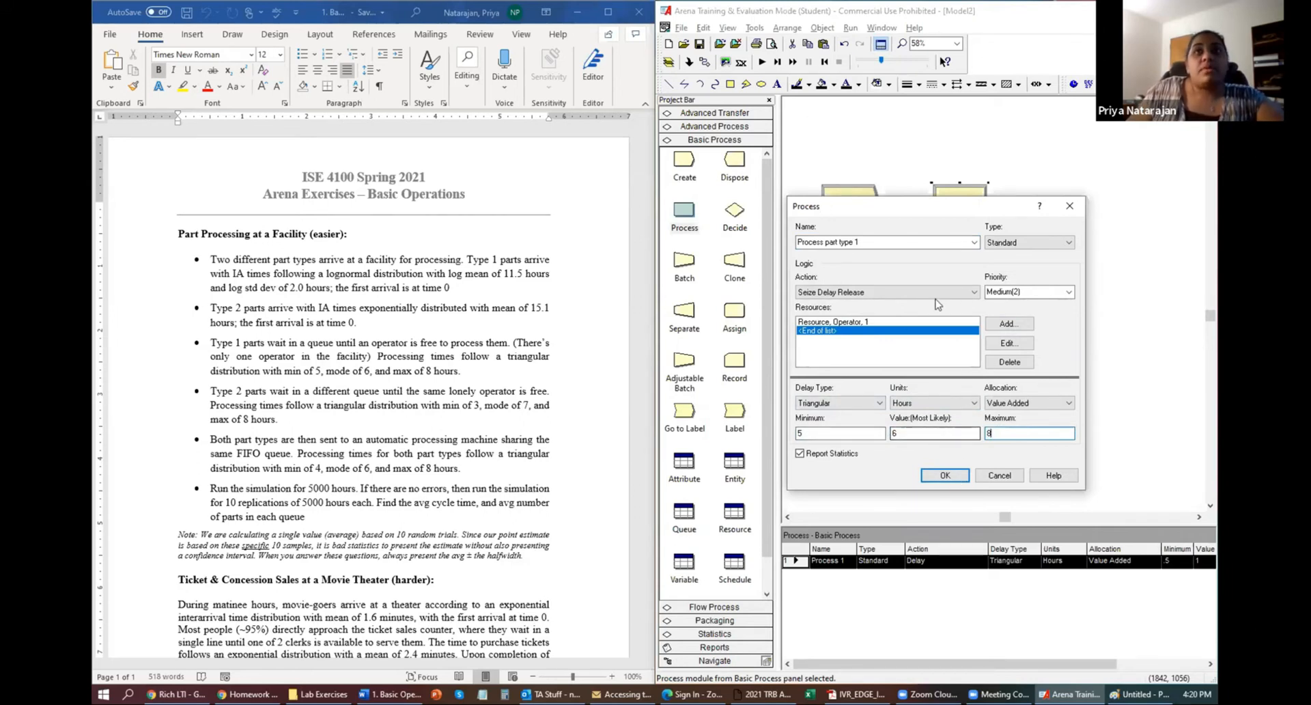
pyautogui.press('Return')
# - Place a Process module connected after the Type 2 parts arrive module and name it Process part type 2
pyautogui.click(876, 280)
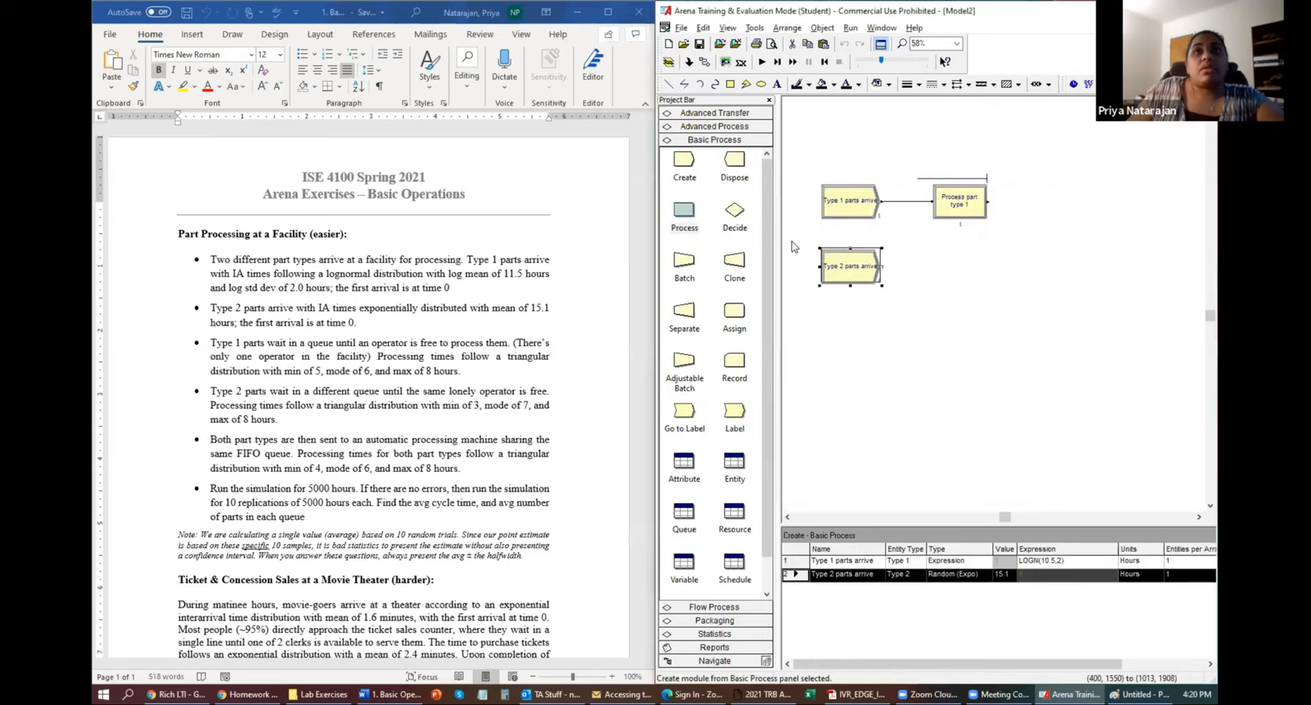
pyautogui.moveTo(879, 288); pyautogui.dragTo(937, 272)
pyautogui.click(935, 267)
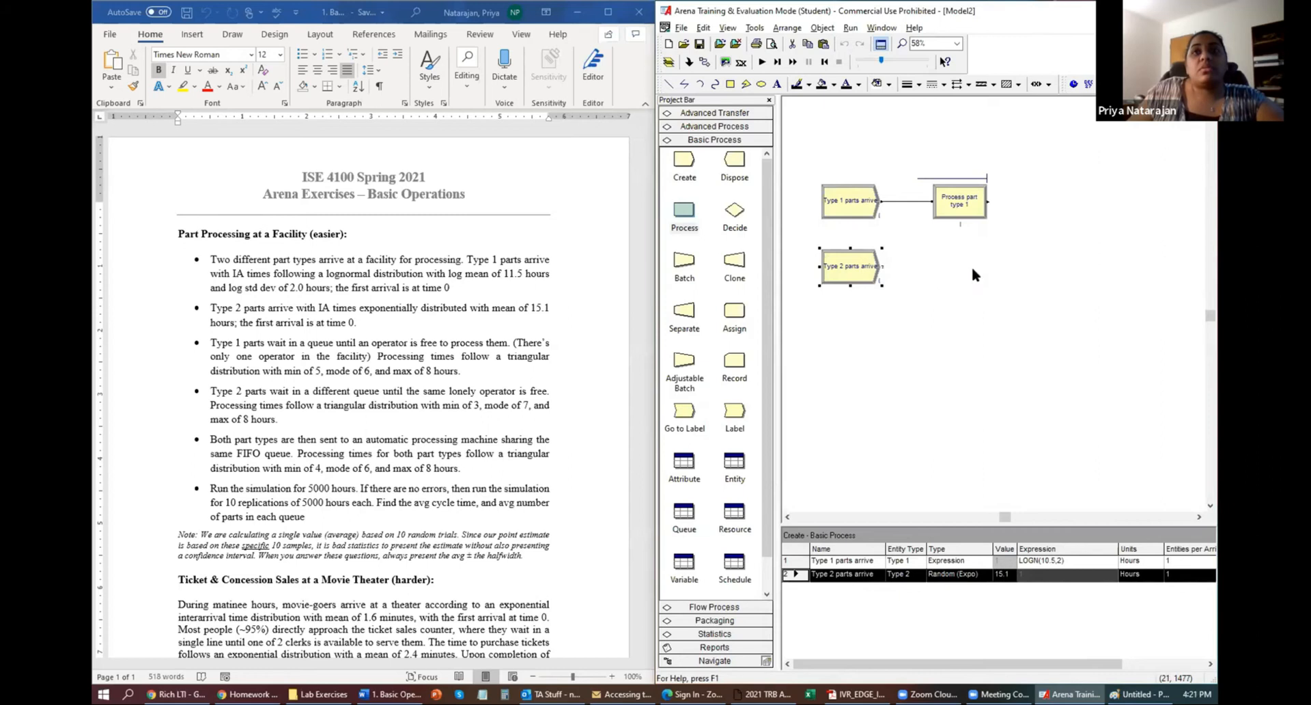
pyautogui.doubleClick(973, 268)
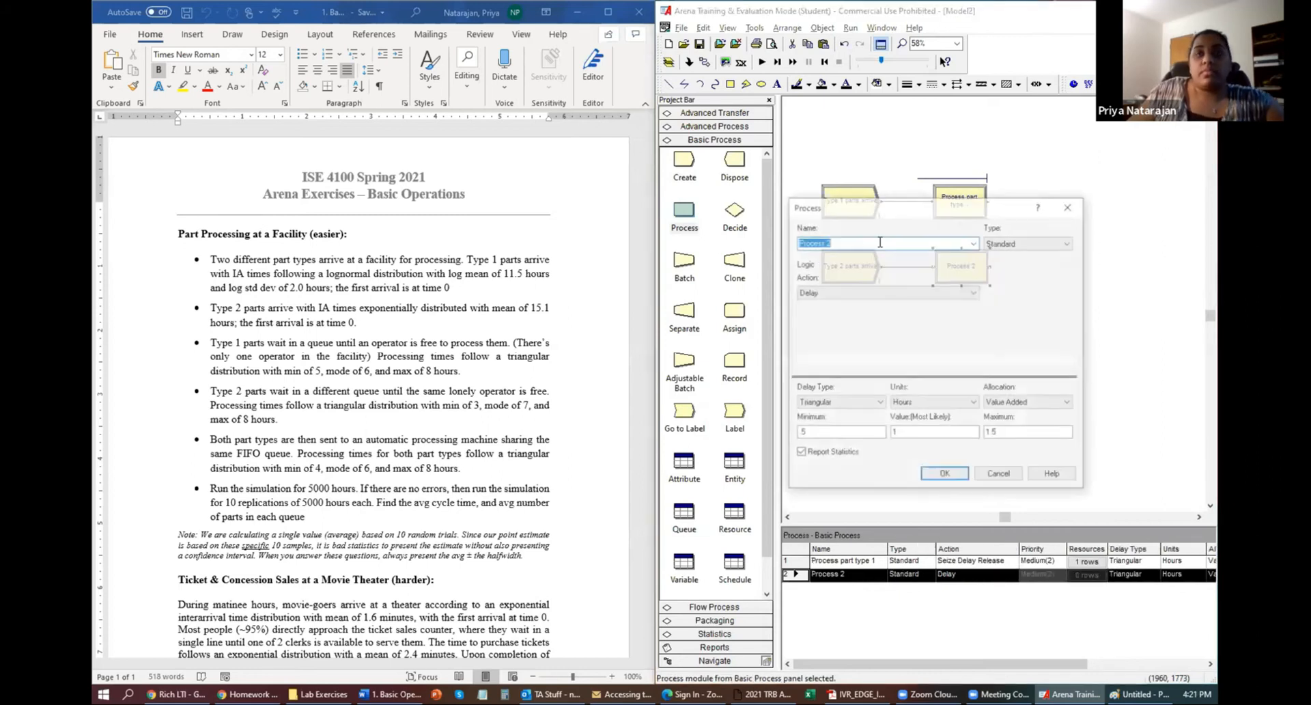
pyautogui.press('BackSpace')
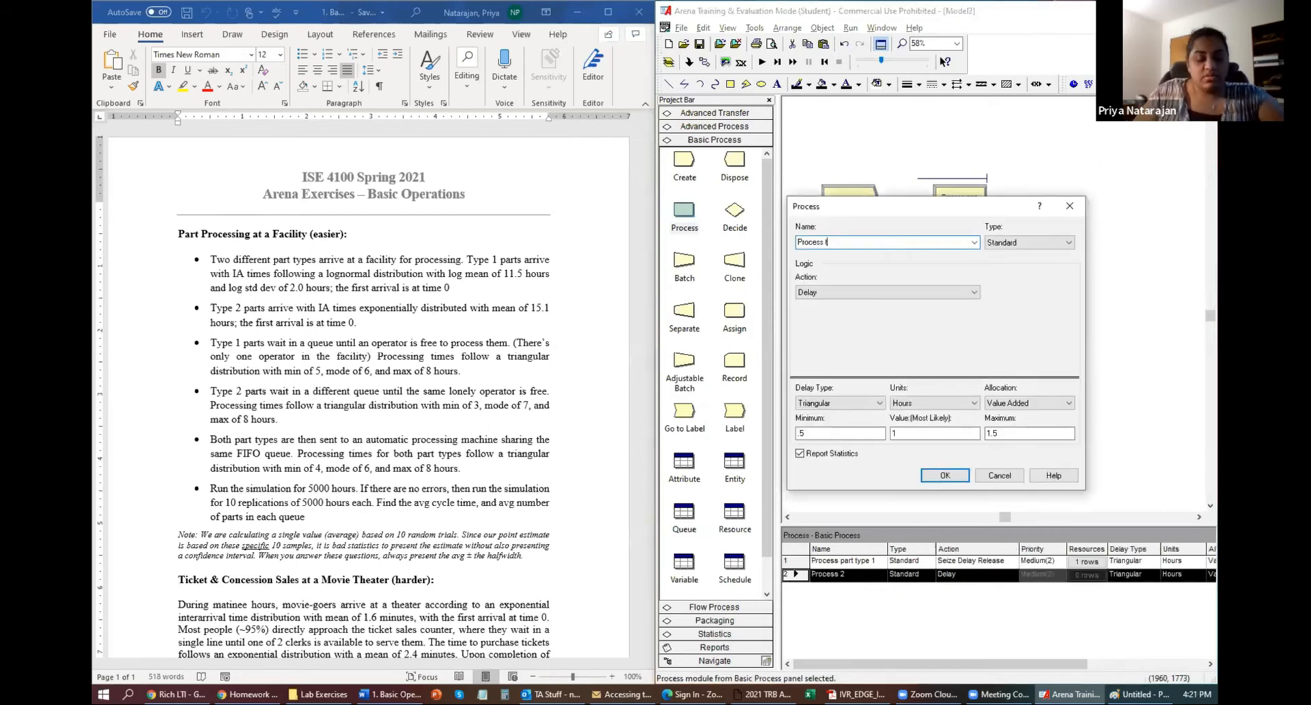
pyautogui.write('part type 2')
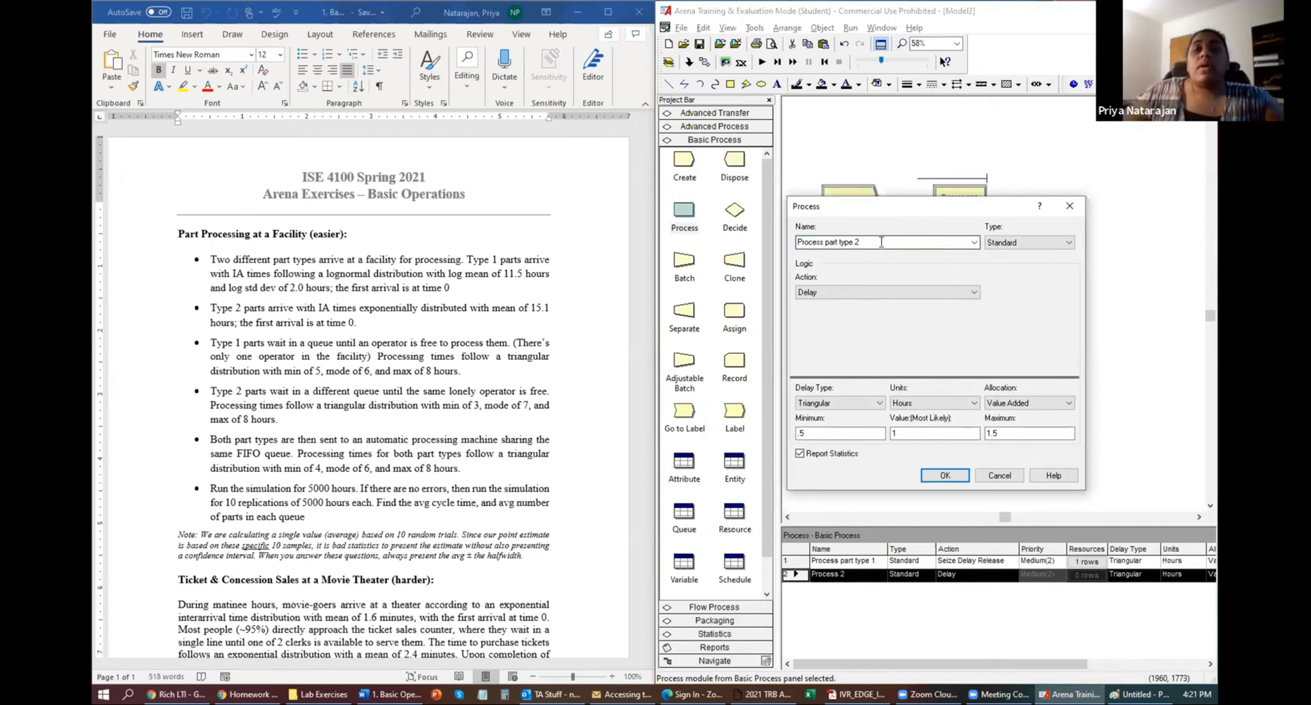
# - Set the Process part type 2 action to Seize Delay Release and add one unit of the existing resource Operator
pyautogui.click(942, 292)
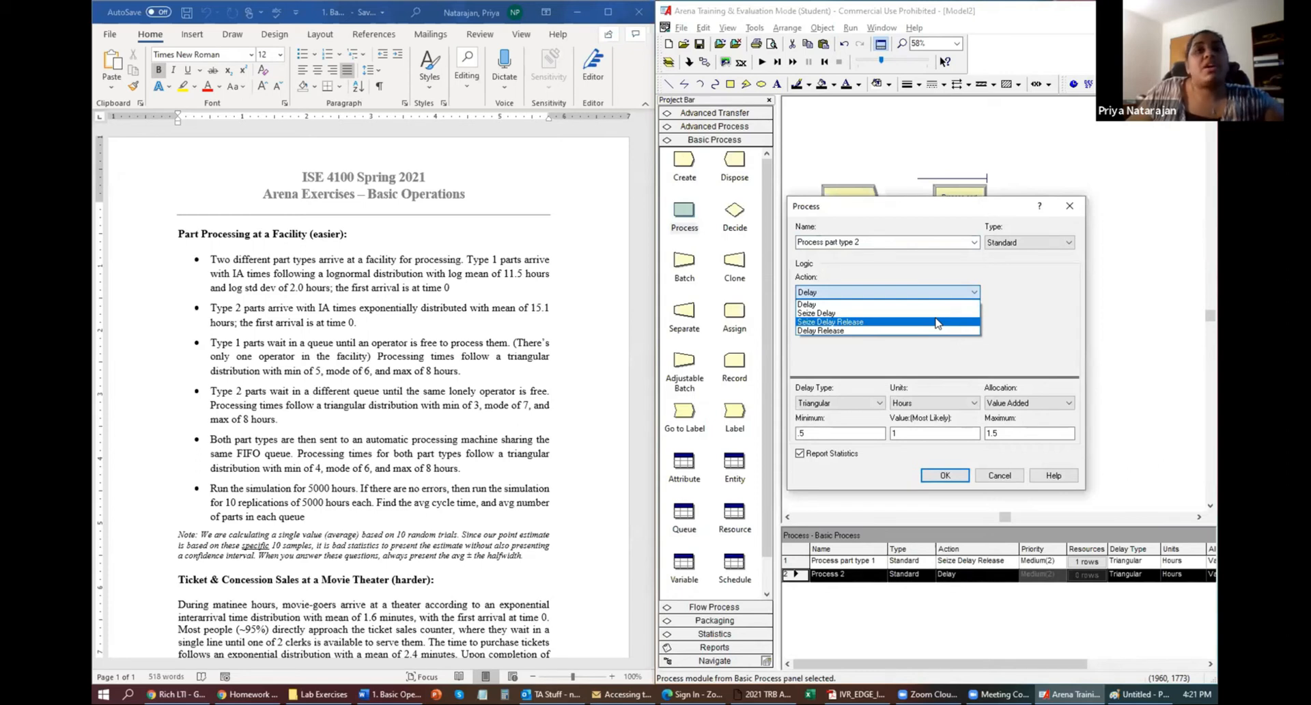
pyautogui.click(937, 323)
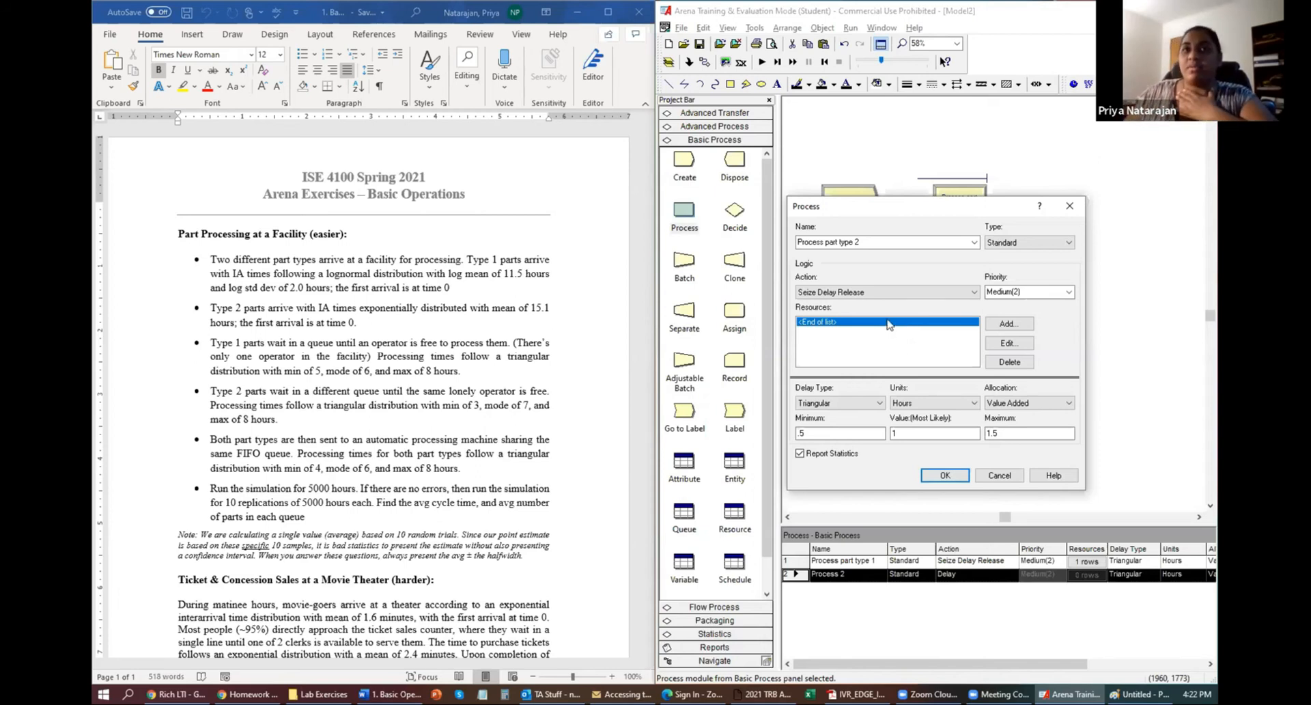
pyautogui.click(856, 294)
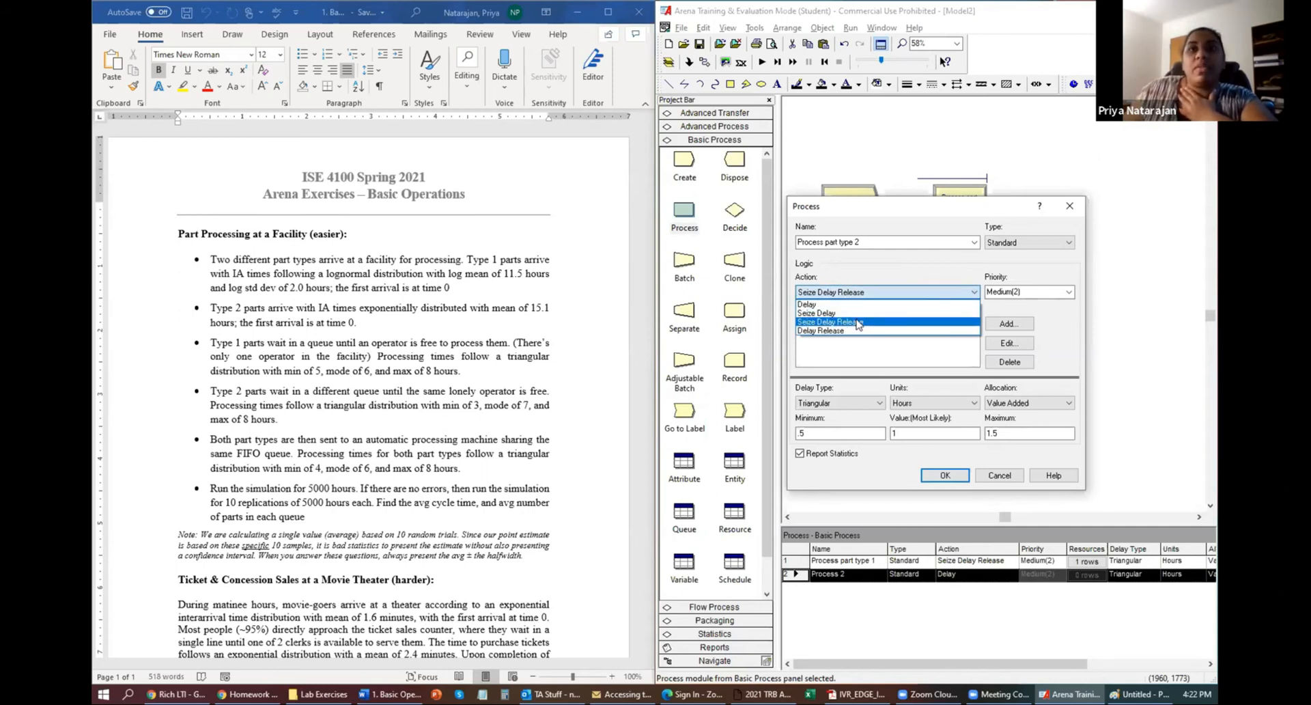
pyautogui.click(858, 322)
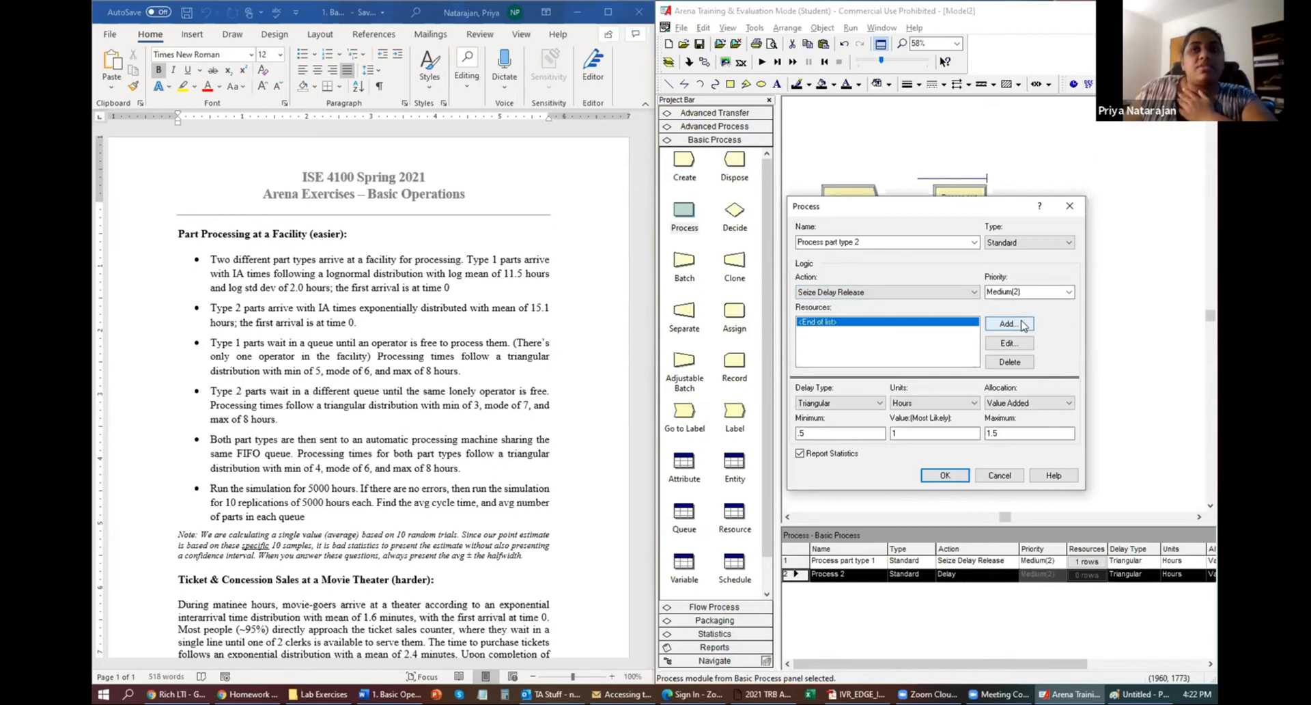
pyautogui.click(1008, 324)
pyautogui.click(929, 347)
pyautogui.click(841, 360)
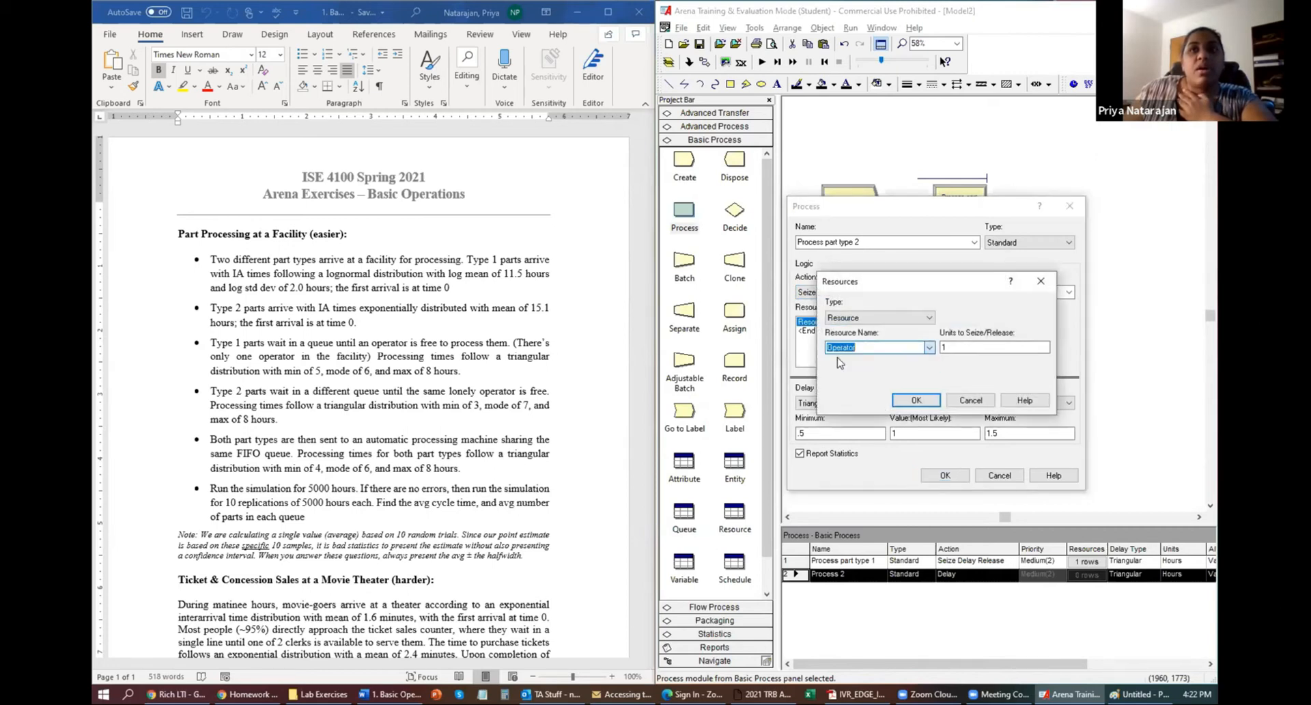
pyautogui.click(915, 401)
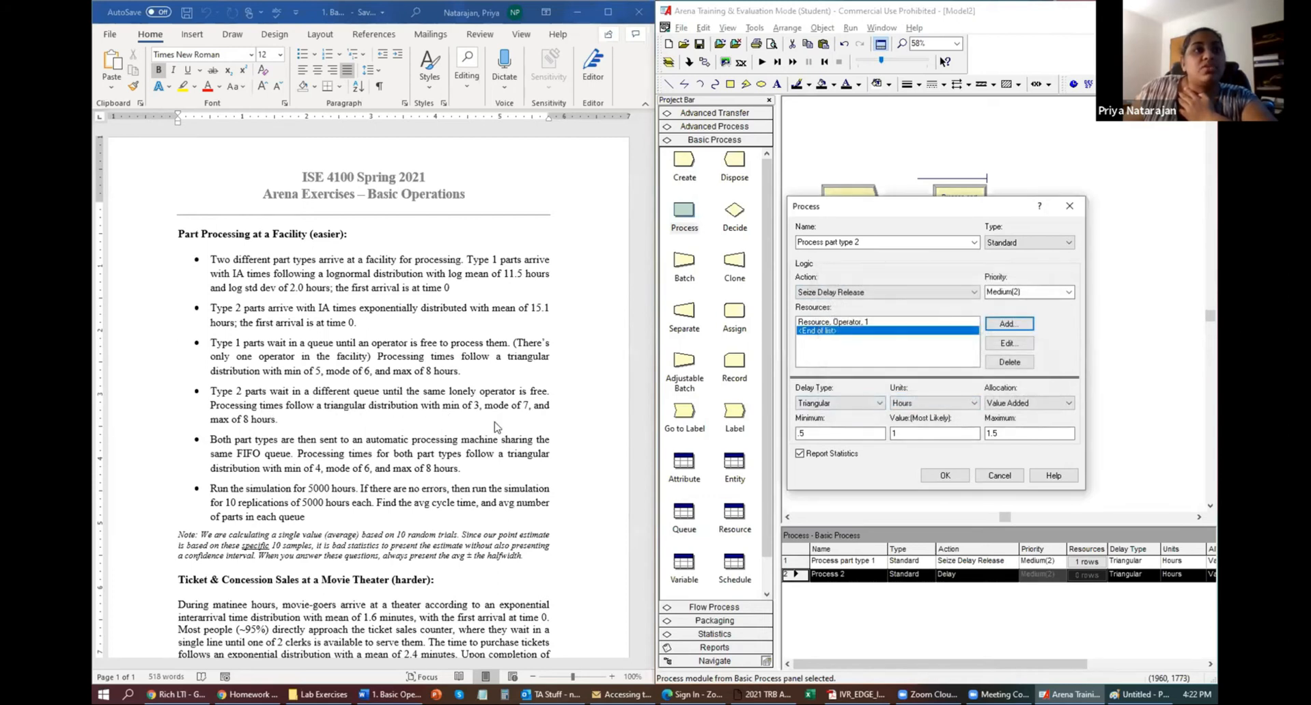
# - Set the Process part type 2 triangular delay to minimum 3, most likely 7 and maximum 8 hours
pyautogui.moveTo(833, 434); pyautogui.dragTo(751, 435)
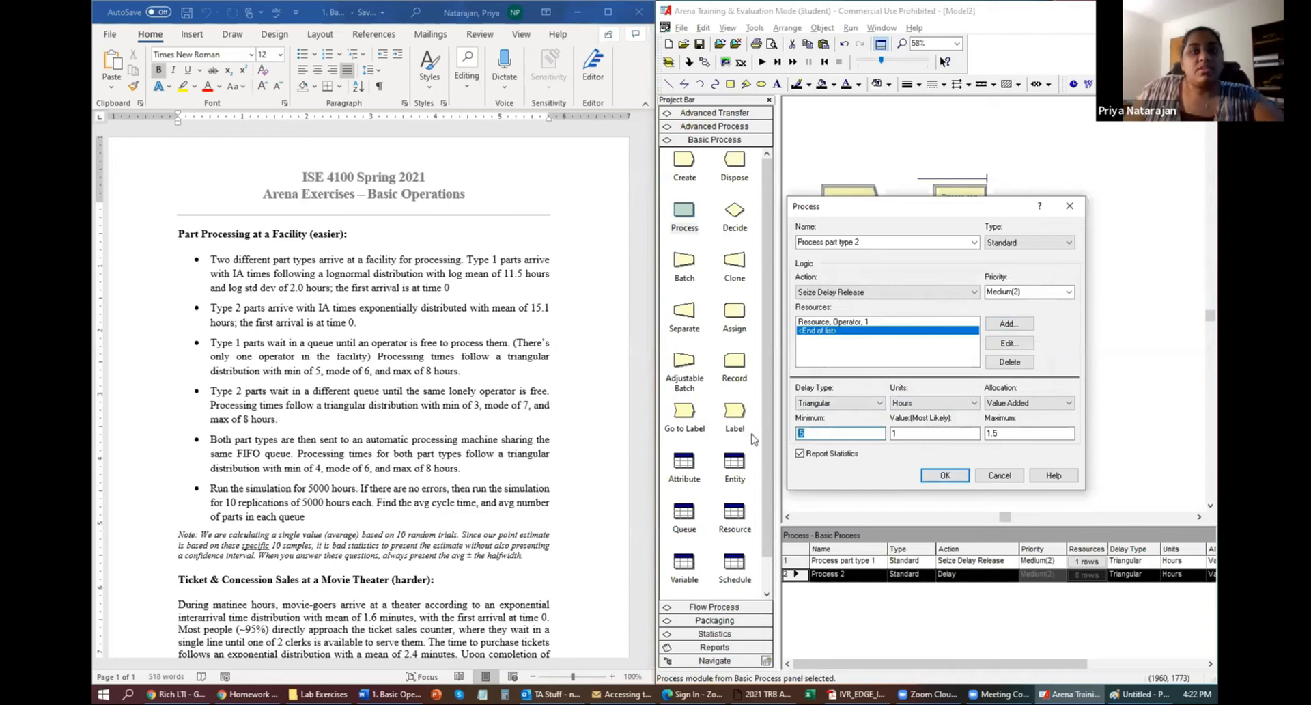
pyautogui.write('3')
pyautogui.press('Tab')
pyautogui.write('7')
pyautogui.press('Tab')
pyautogui.write('8')
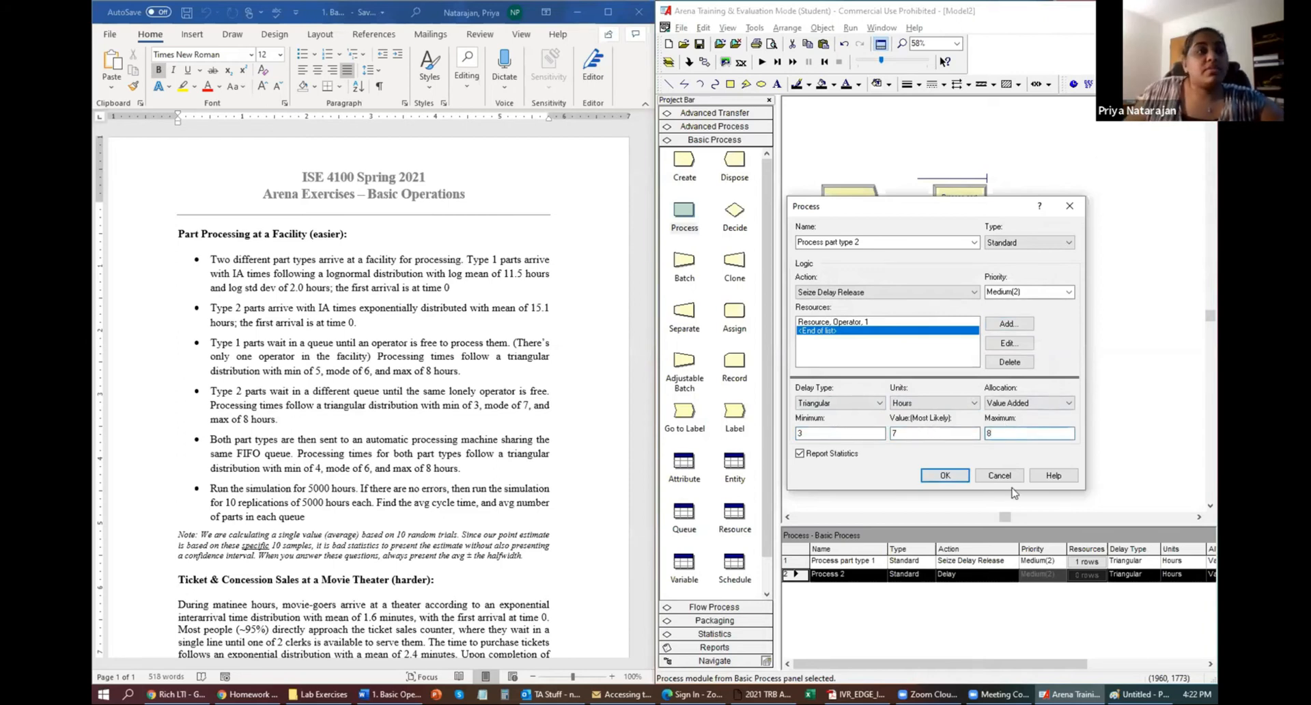
pyautogui.click(963, 473)
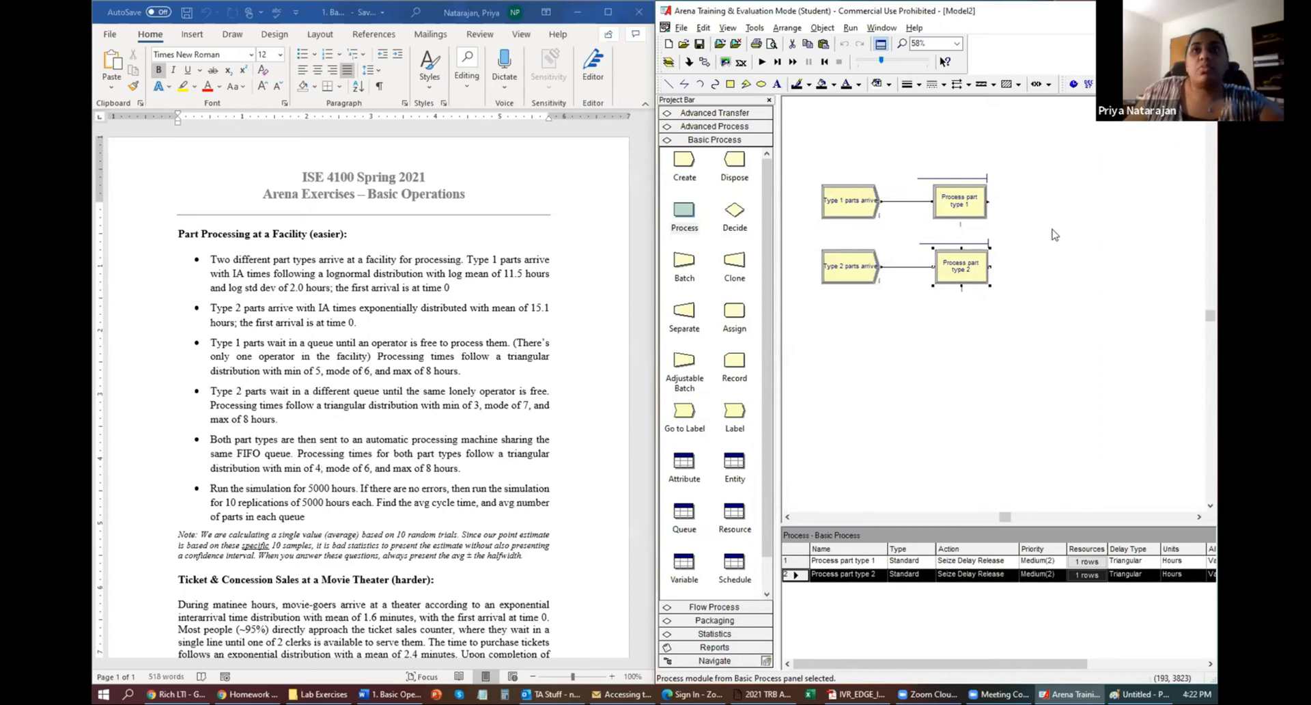
# - Place a third Process module after the two part processes and connect both of them to it
pyautogui.moveTo(685, 211); pyautogui.dragTo(1065, 236)
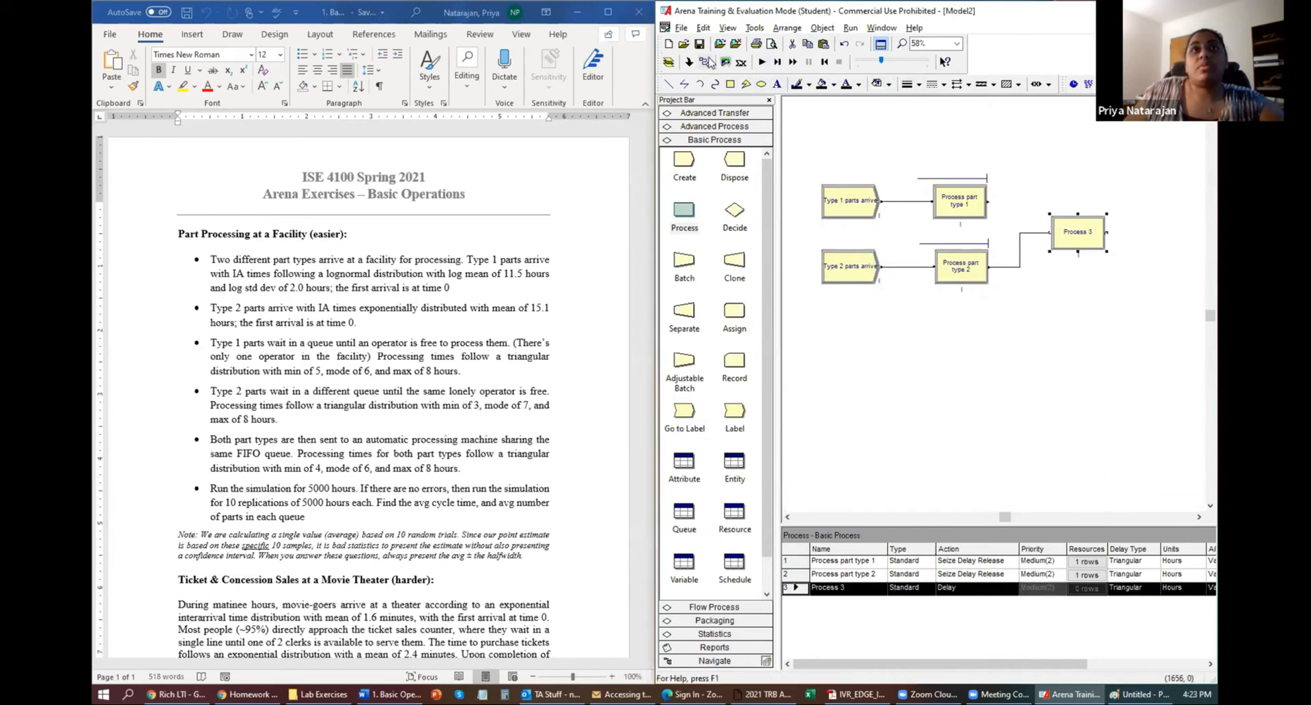
pyautogui.click(988, 200)
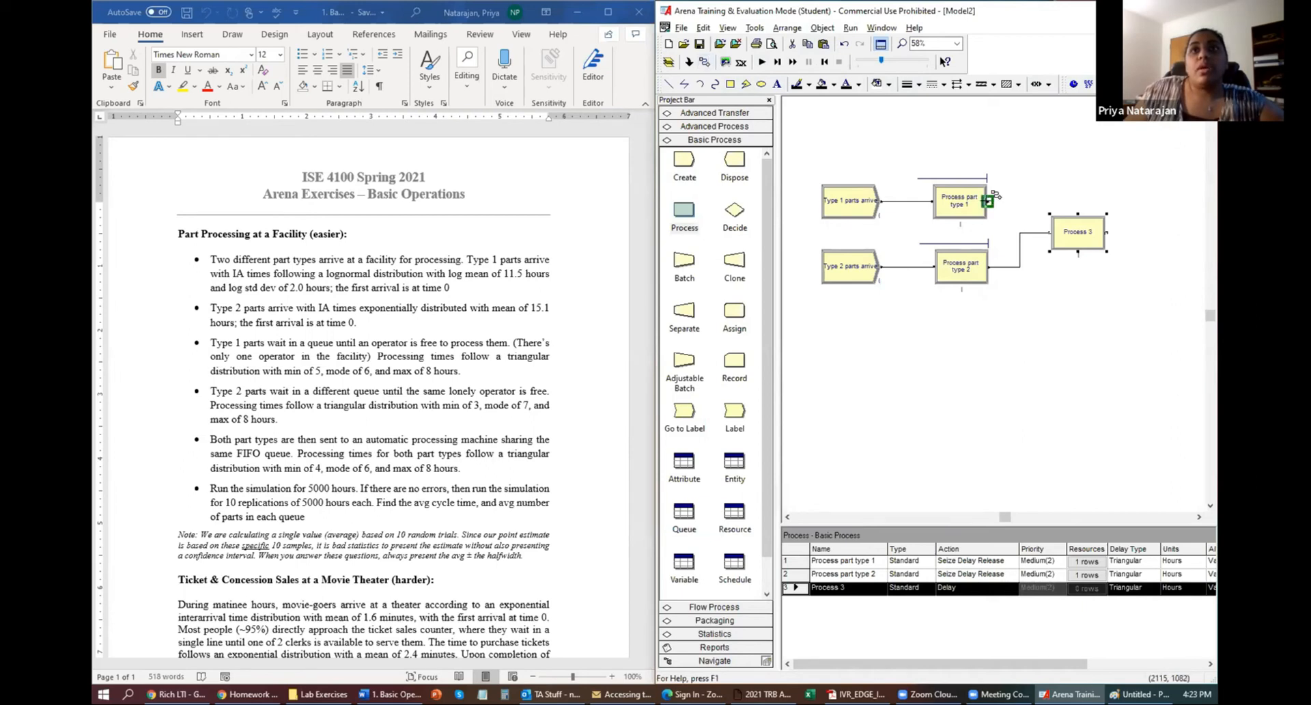
pyautogui.click(1086, 246)
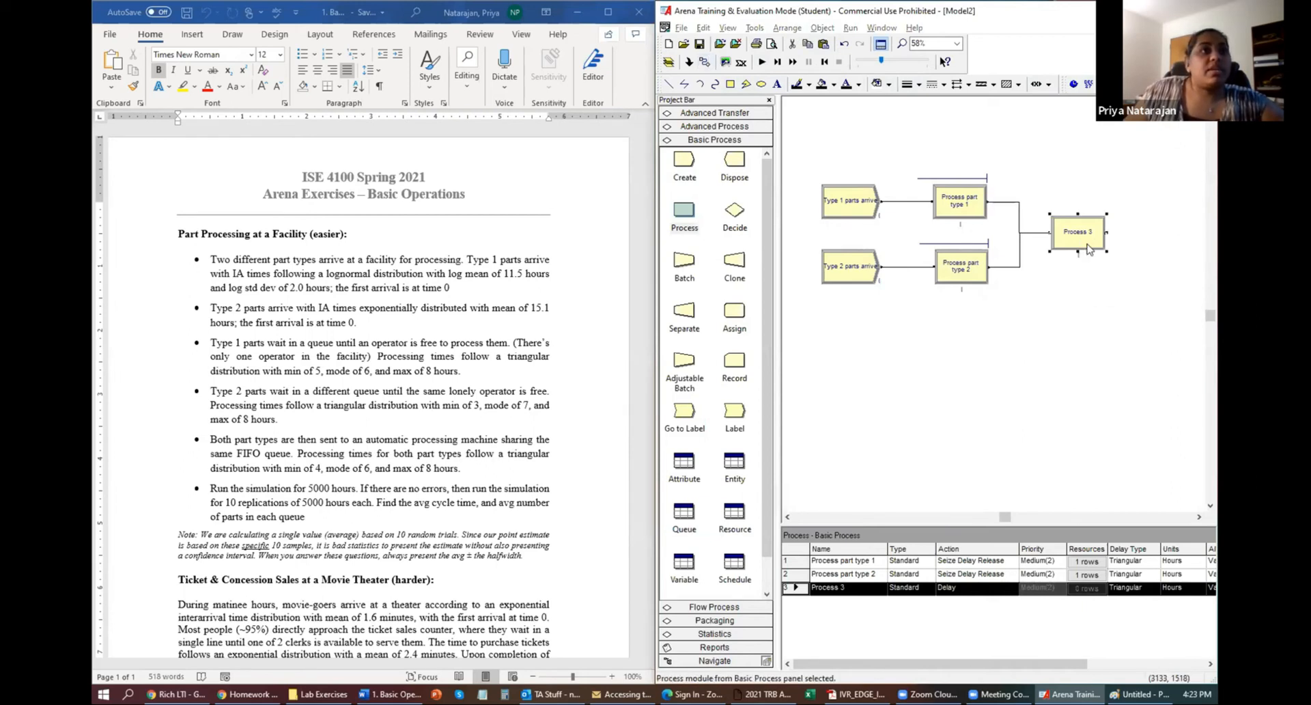
# - Name the third process Auto process machine and set its action to Seize Delay Release
pyautogui.doubleClick(1085, 243)
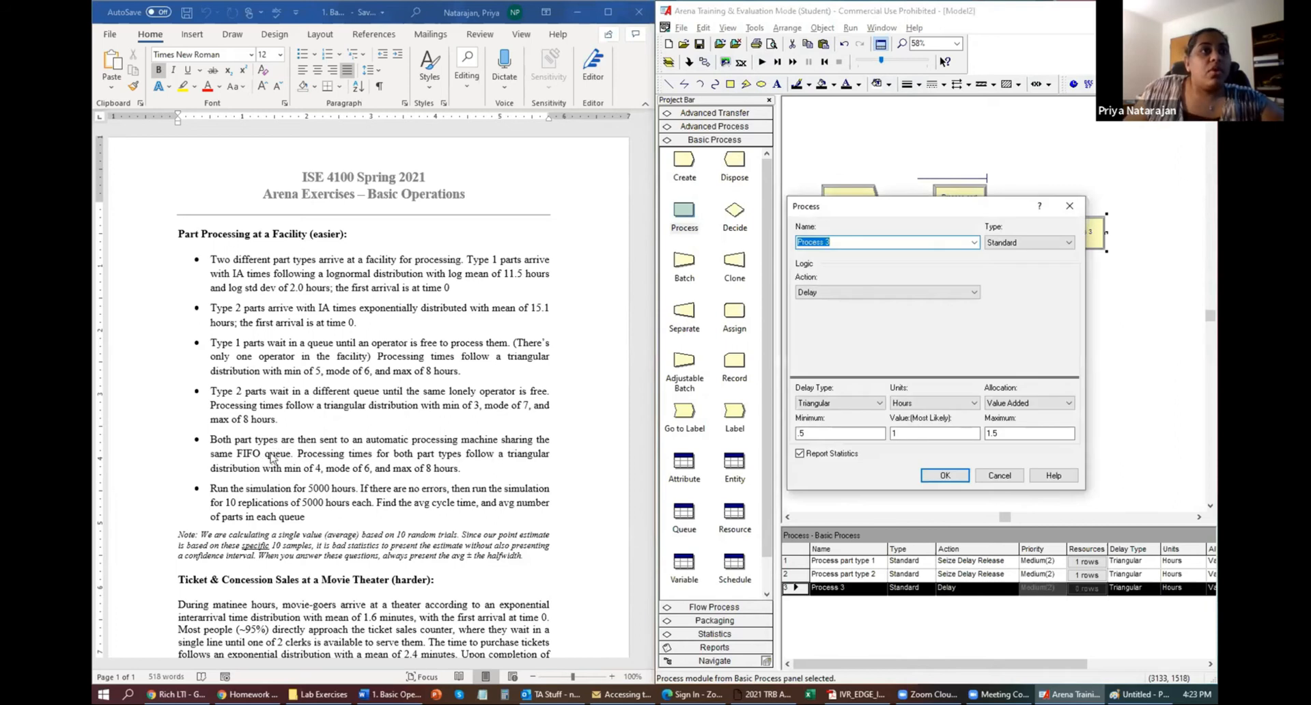
pyautogui.write('A')
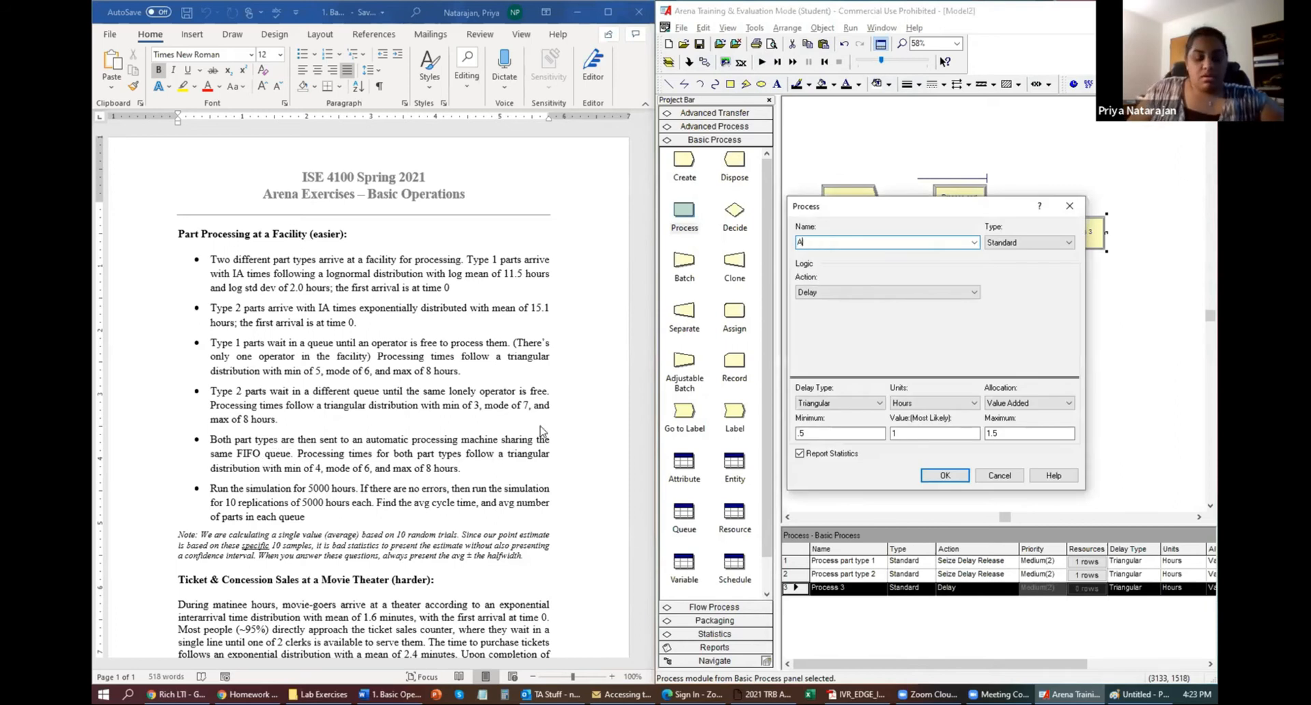
pyautogui.write('uto process machine')
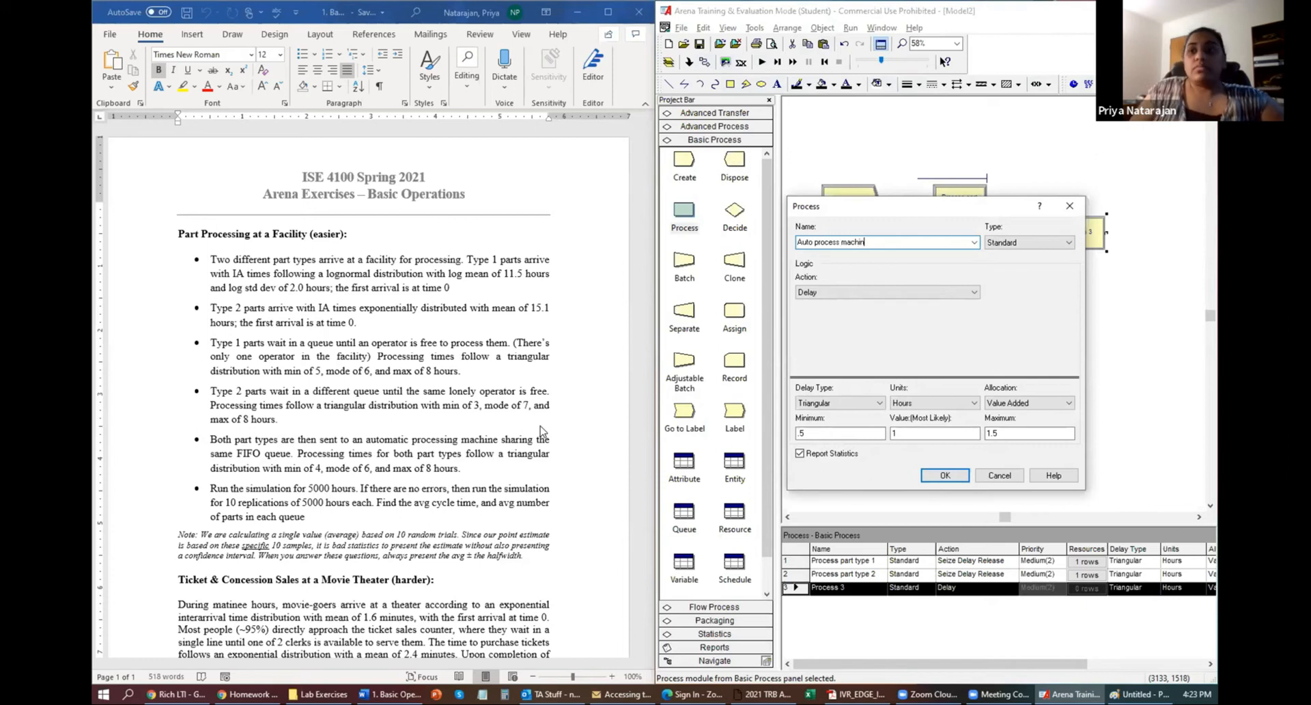
pyautogui.click(825, 294)
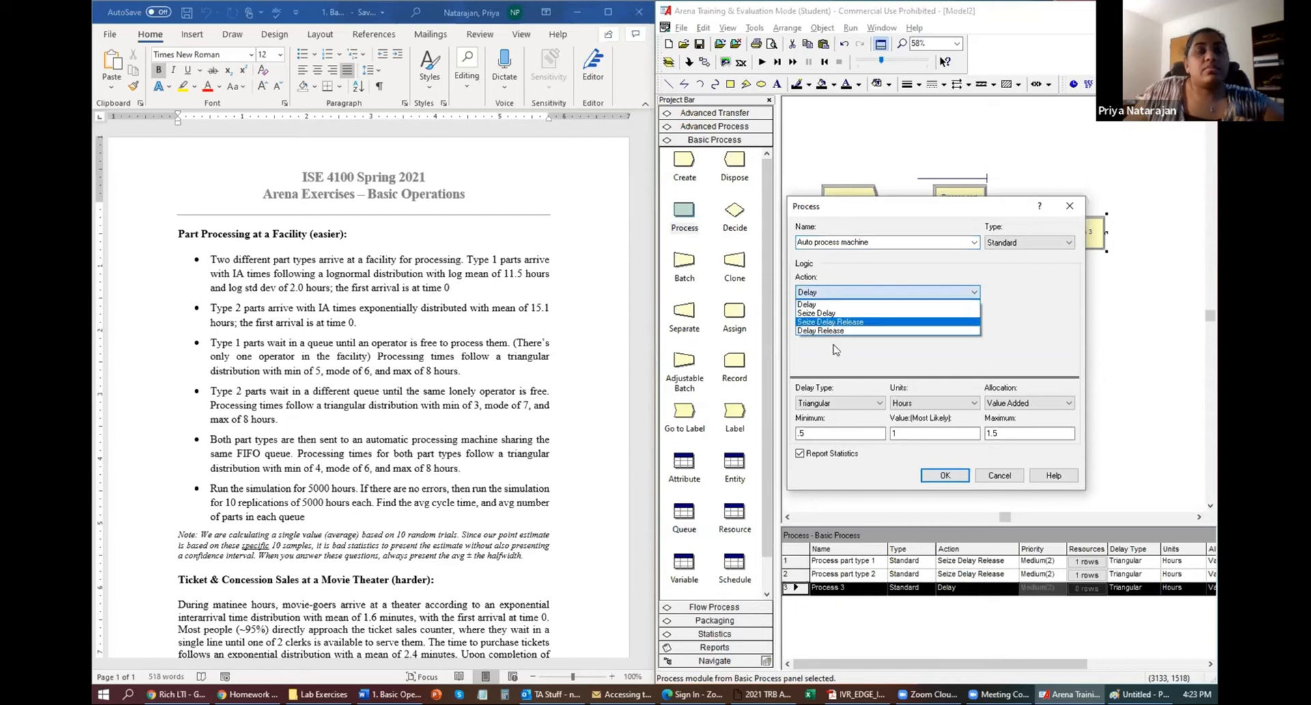
pyautogui.click(837, 322)
# - Set the Auto process machine's triangular delay to minimum 4, most likely 6 and maximum 8 hours
pyautogui.click(852, 431)
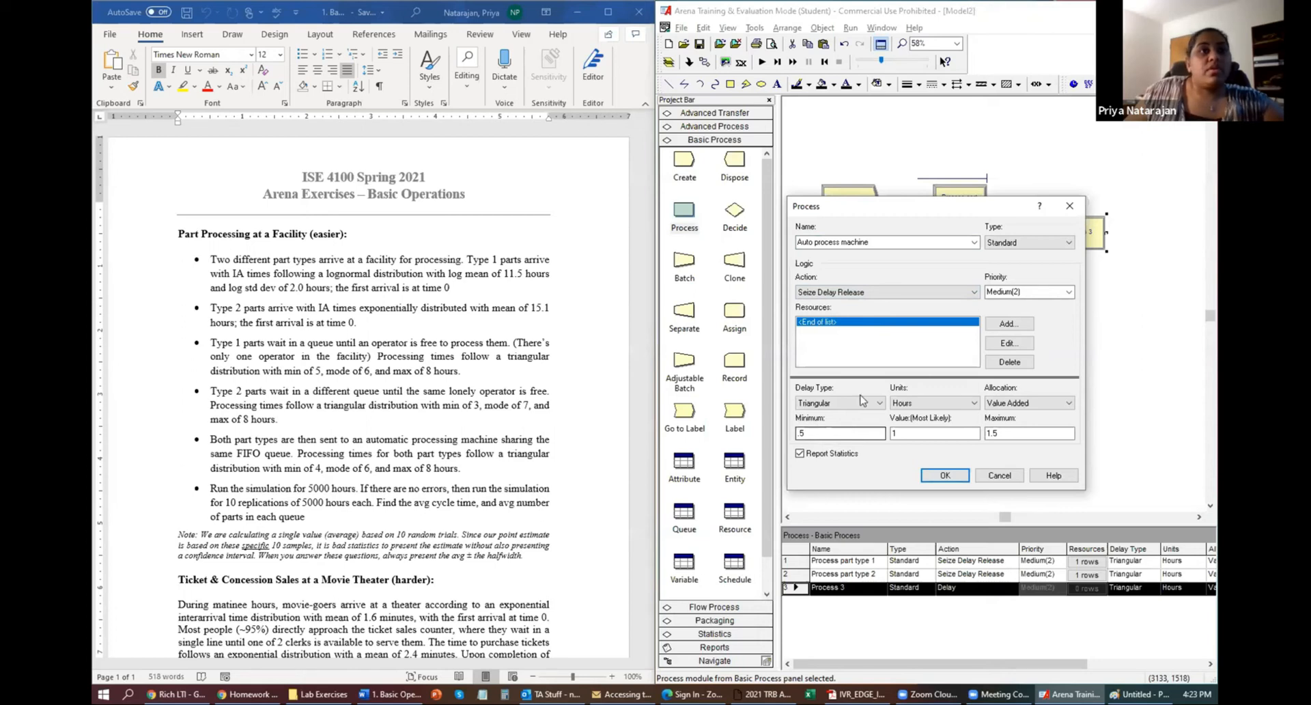
pyautogui.press('BackSpace')
pyautogui.press('BackSpace')
pyautogui.write('4')
pyautogui.press('Tab')
pyautogui.write('6')
pyautogui.press('Tab')
pyautogui.write('8')
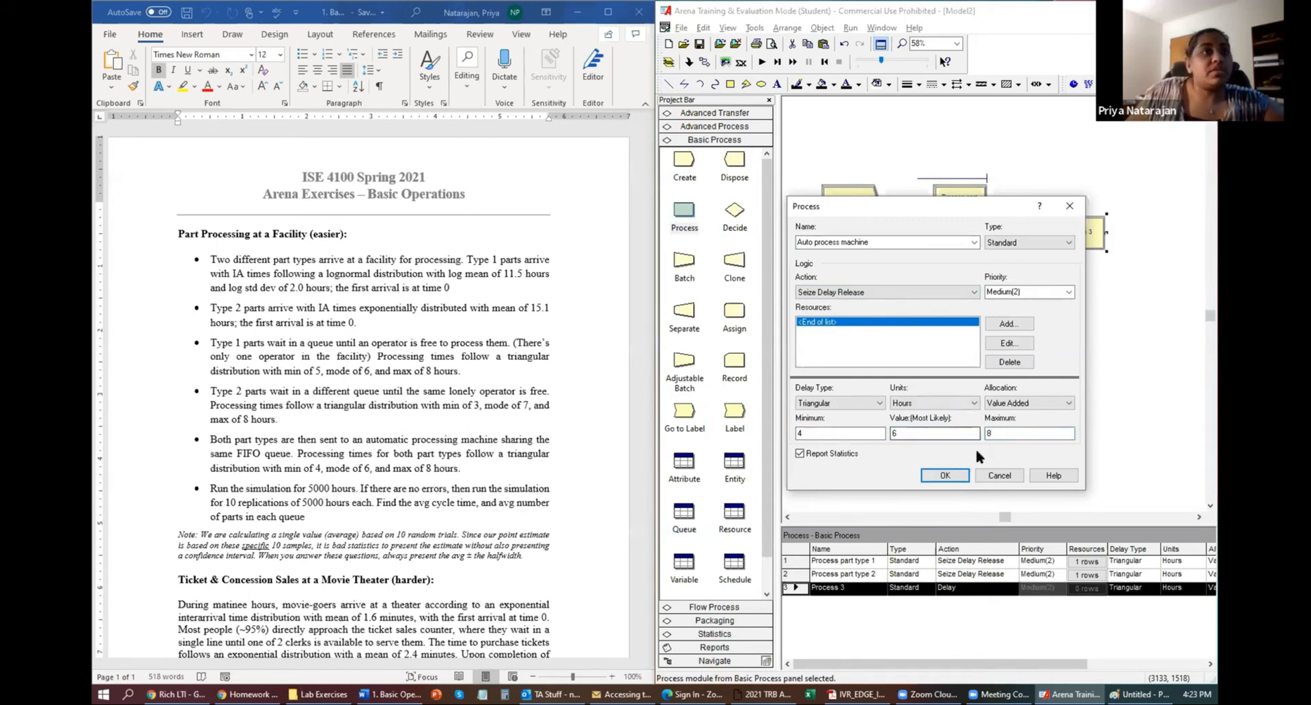
pyautogui.click(951, 474)
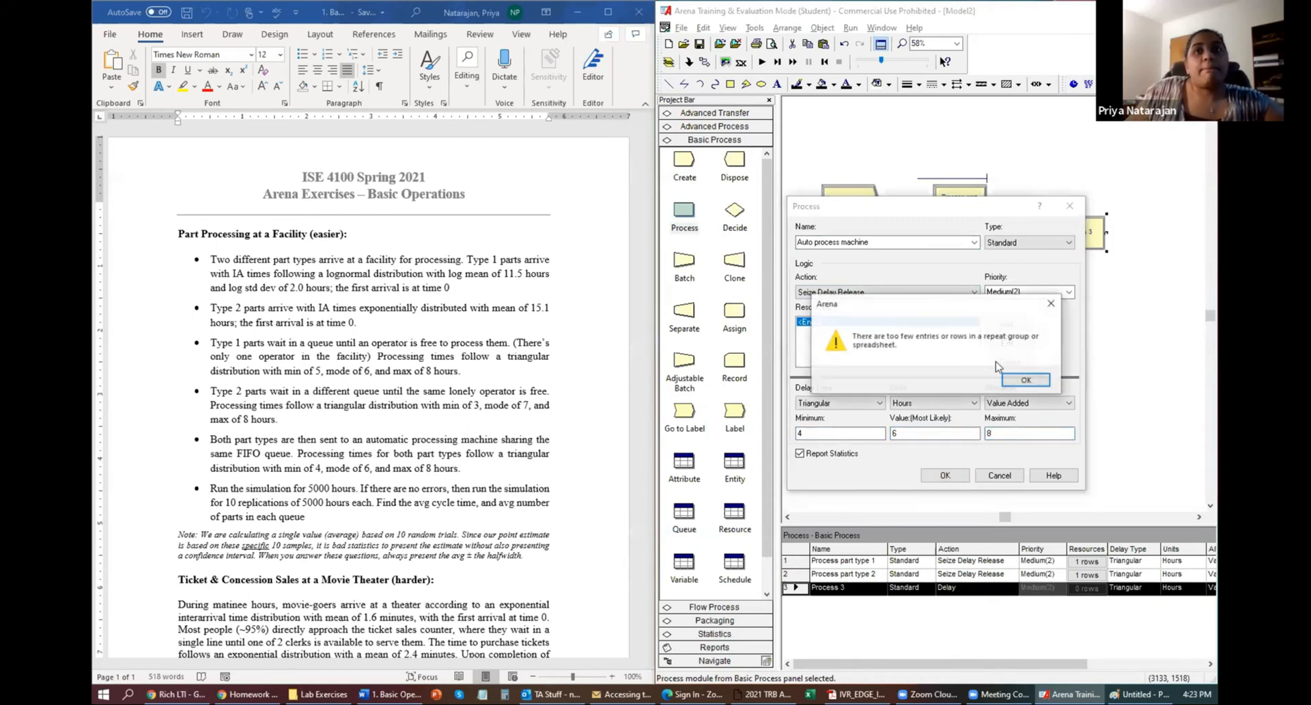
pyautogui.click(1013, 380)
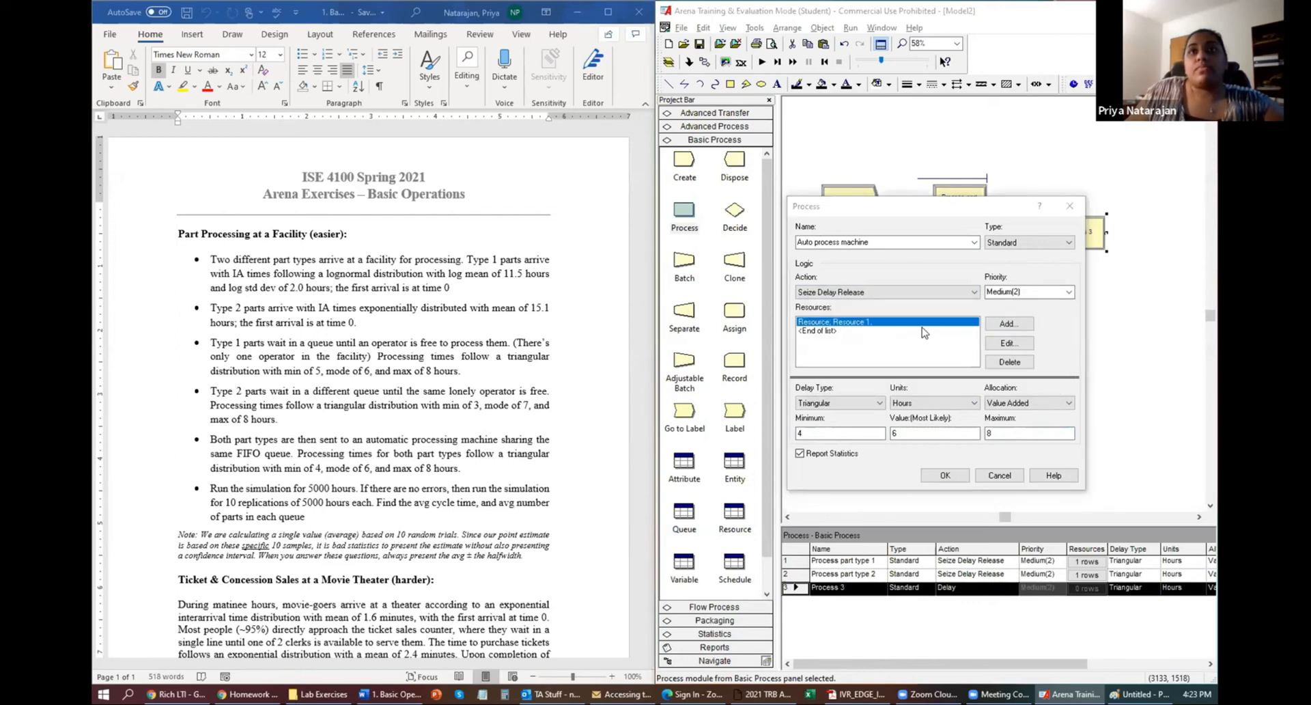
# - Add one unit of the resource Operator to the Auto process machine and place a Dispose module connected after it
pyautogui.click(1004, 325)
pyautogui.click(929, 346)
pyautogui.click(921, 360)
pyautogui.click(916, 400)
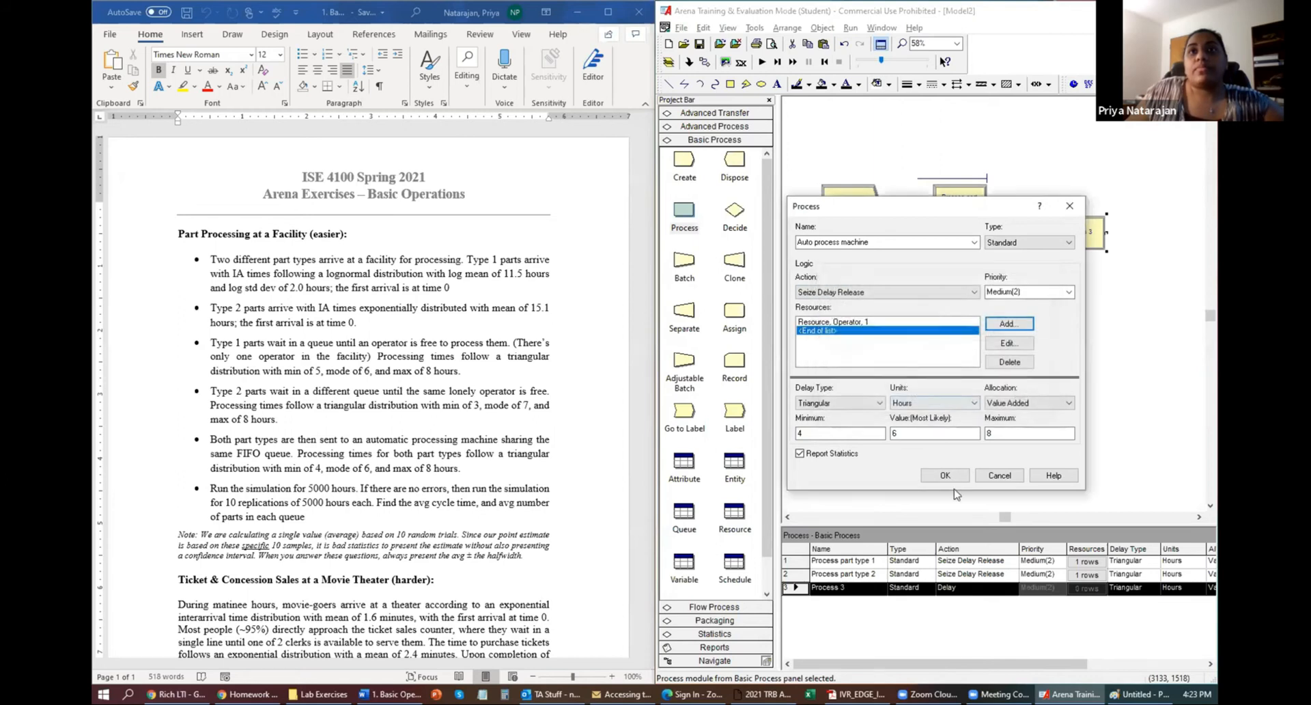
pyautogui.click(951, 476)
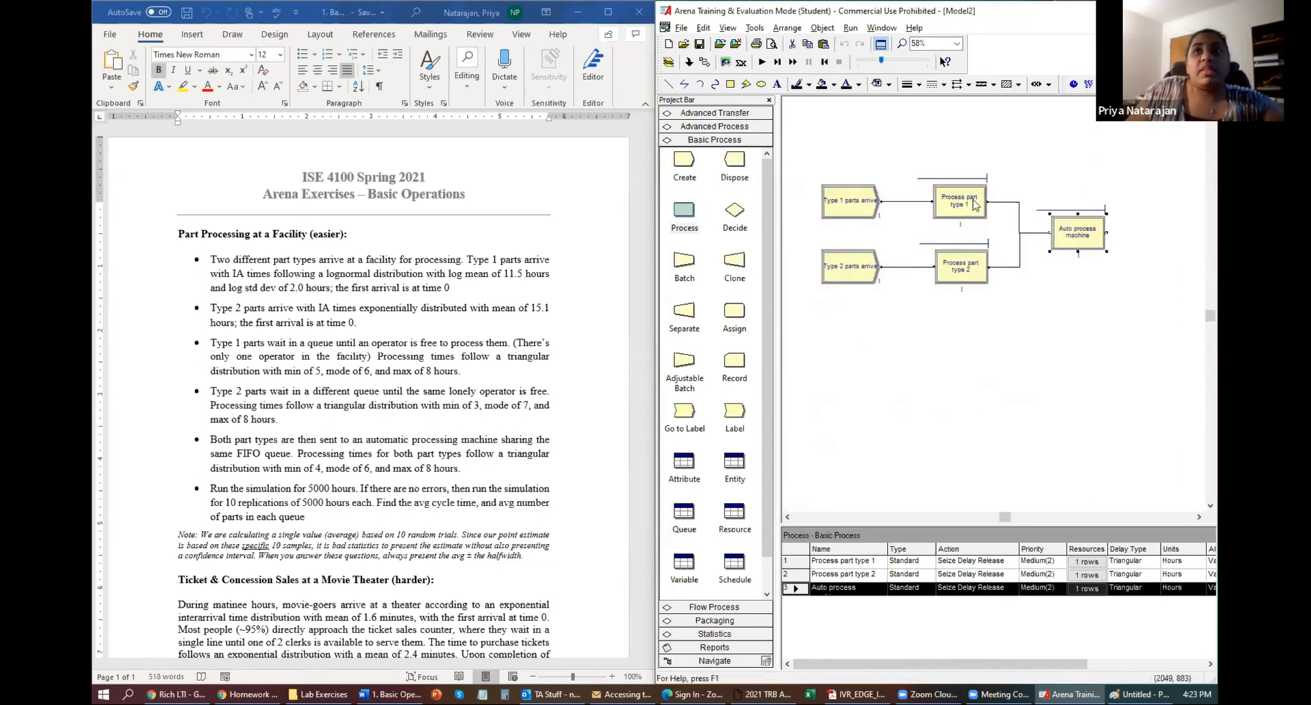
pyautogui.moveTo(734, 164); pyautogui.dragTo(1160, 230)
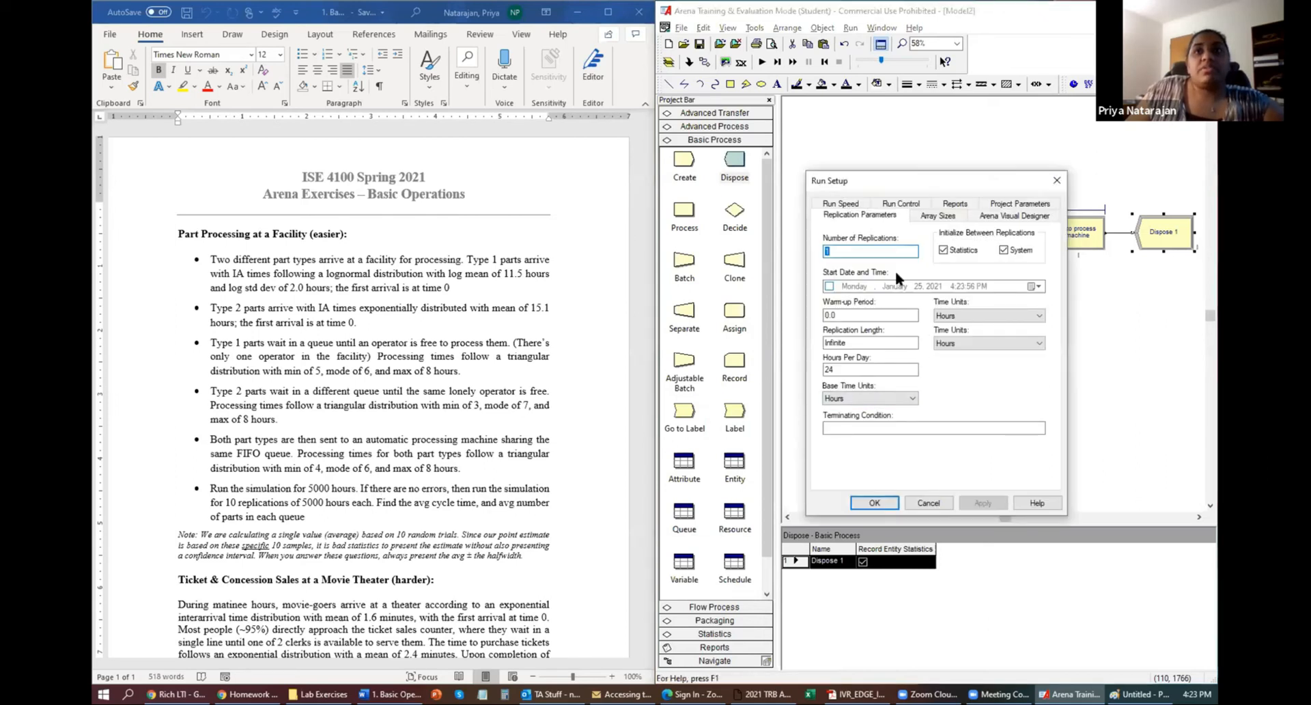
# - Set the replication length to 5000 hours in the run setup
pyautogui.moveTo(876, 344); pyautogui.dragTo(732, 360)
pyautogui.write('5000')
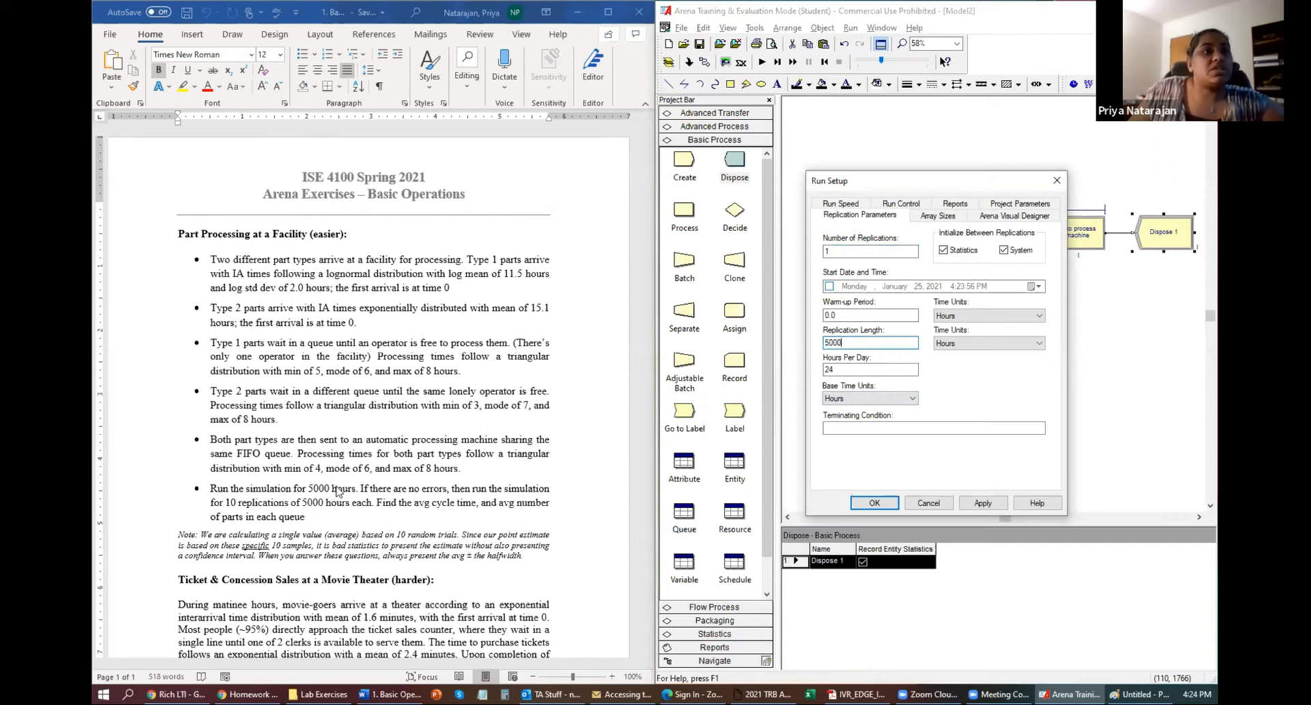
pyautogui.click(875, 504)
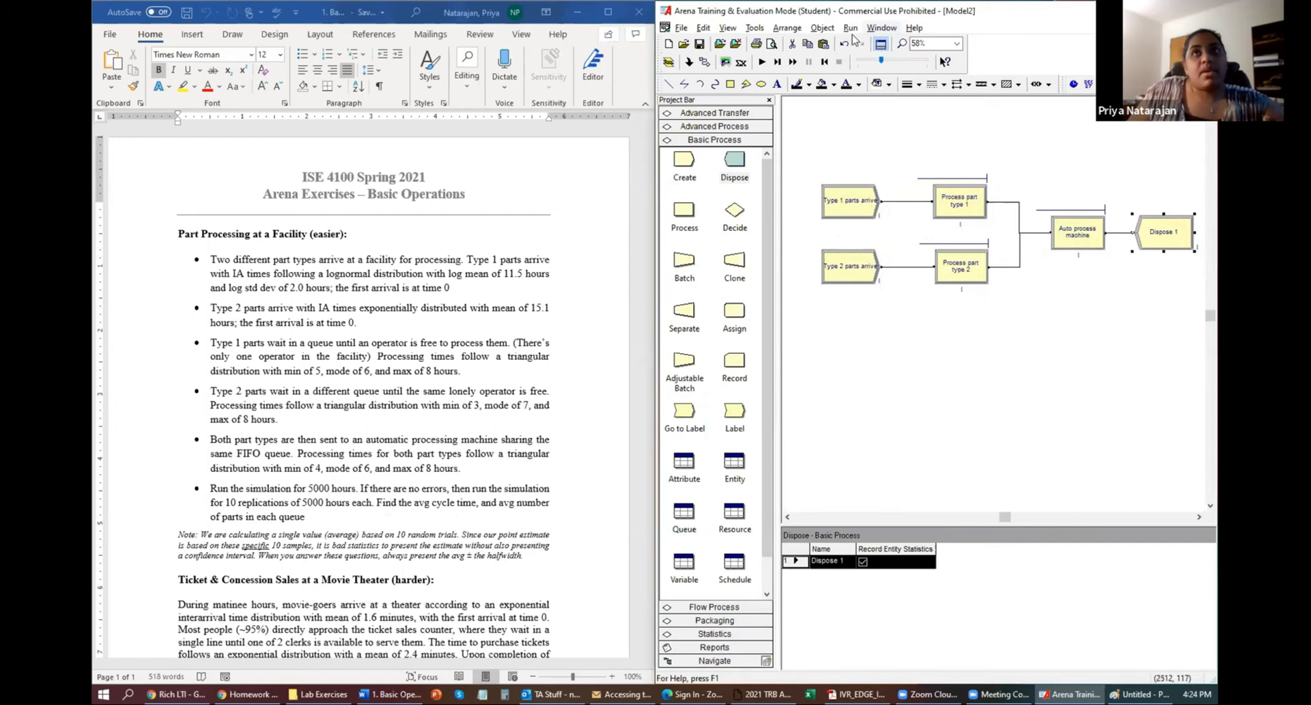
# - Run the simulation with the animation speed raised to near maximum, and close the error report
pyautogui.click(758, 63)
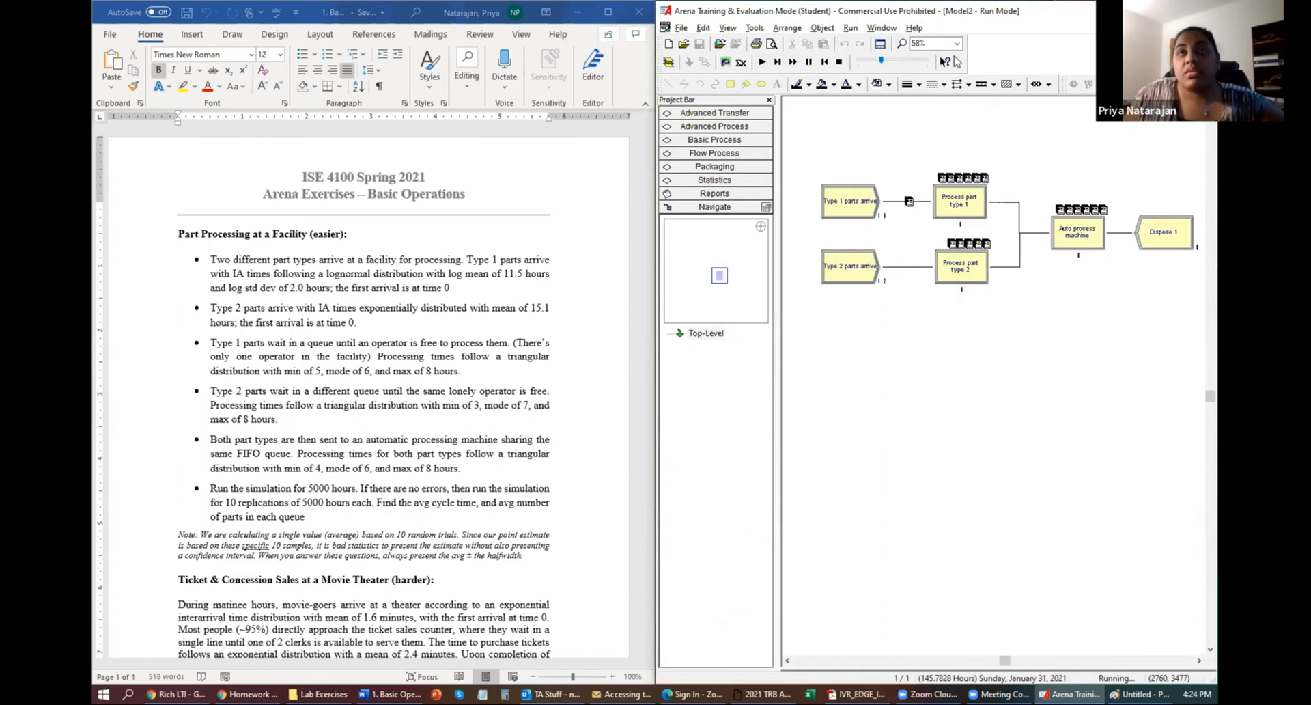
pyautogui.moveTo(882, 60); pyautogui.dragTo(945, 61)
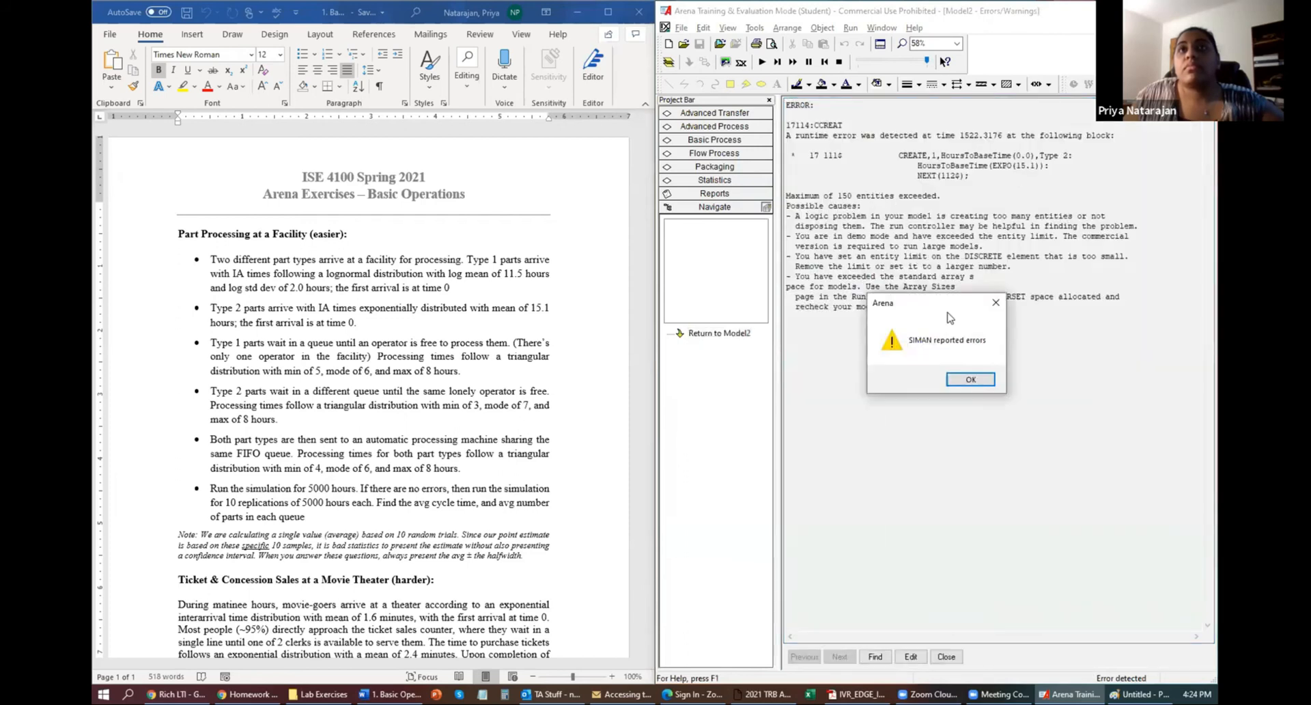
pyautogui.click(984, 380)
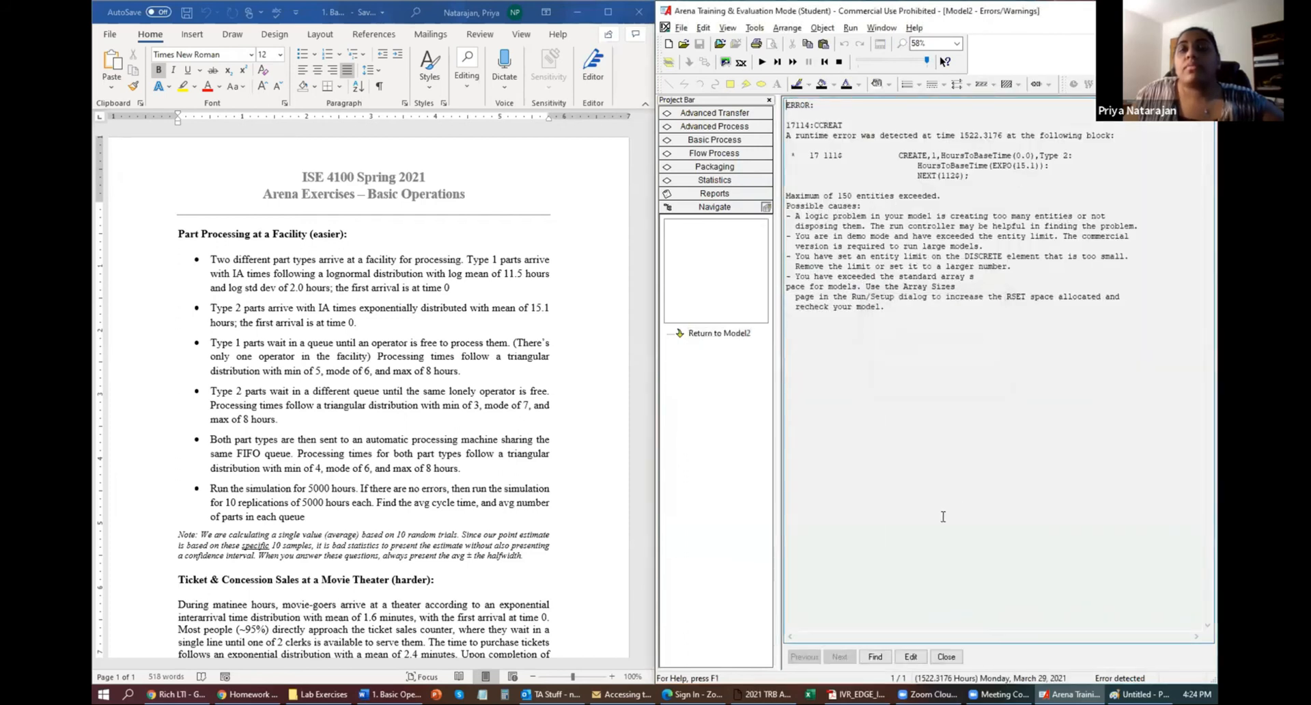
pyautogui.click(947, 656)
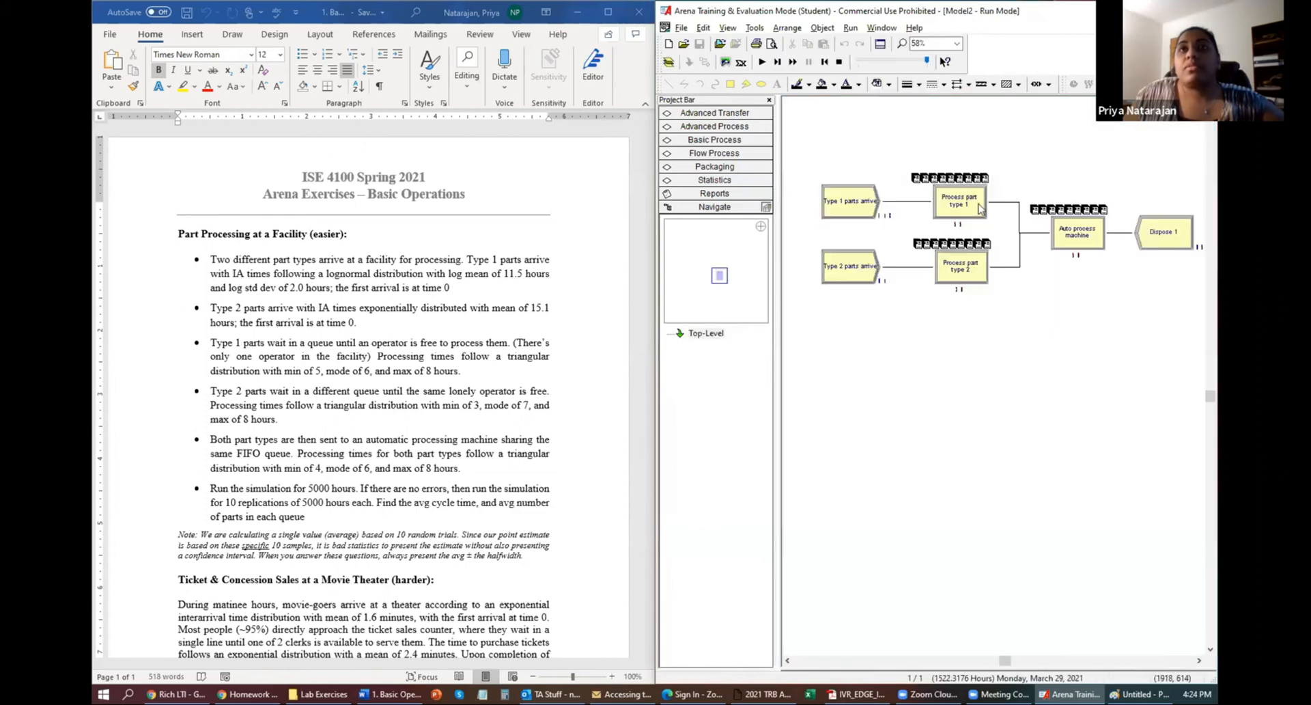
pyautogui.click(1199, 247)
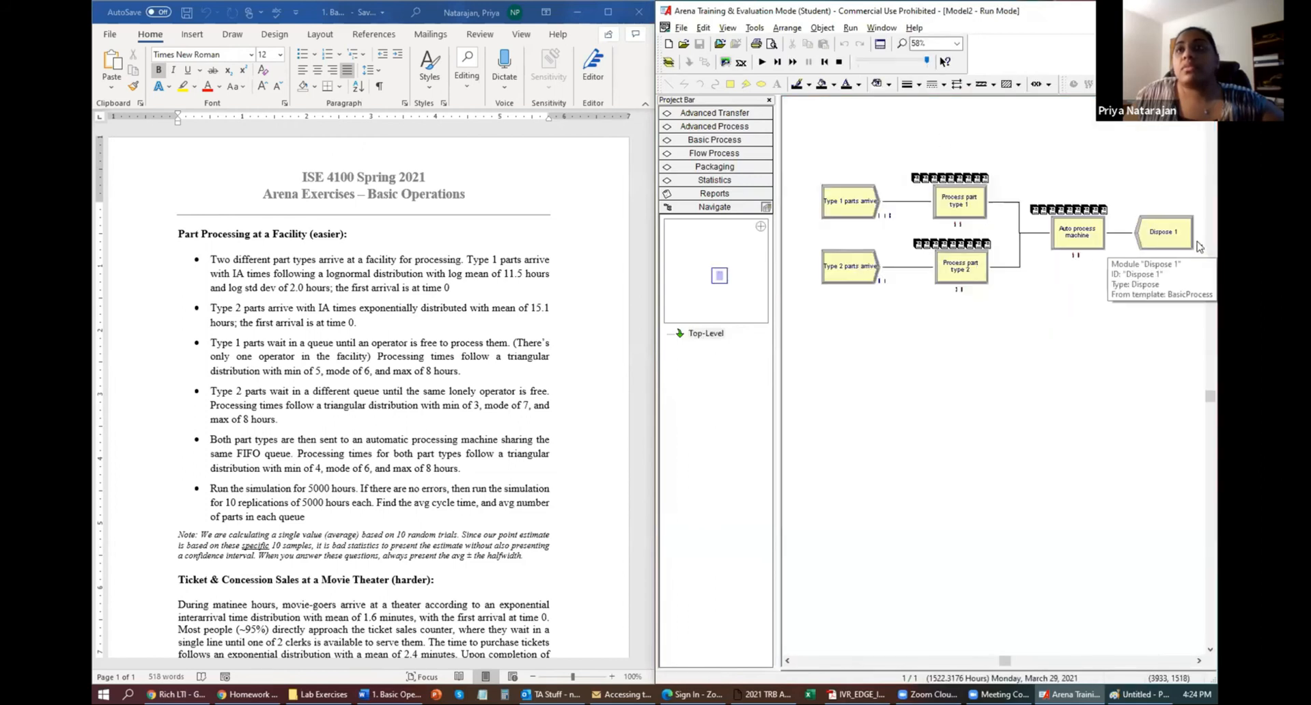
# - Check the display settings of the Dispose 1 output counter and enlarge the counter so its digits are readable
pyautogui.click(1200, 661)
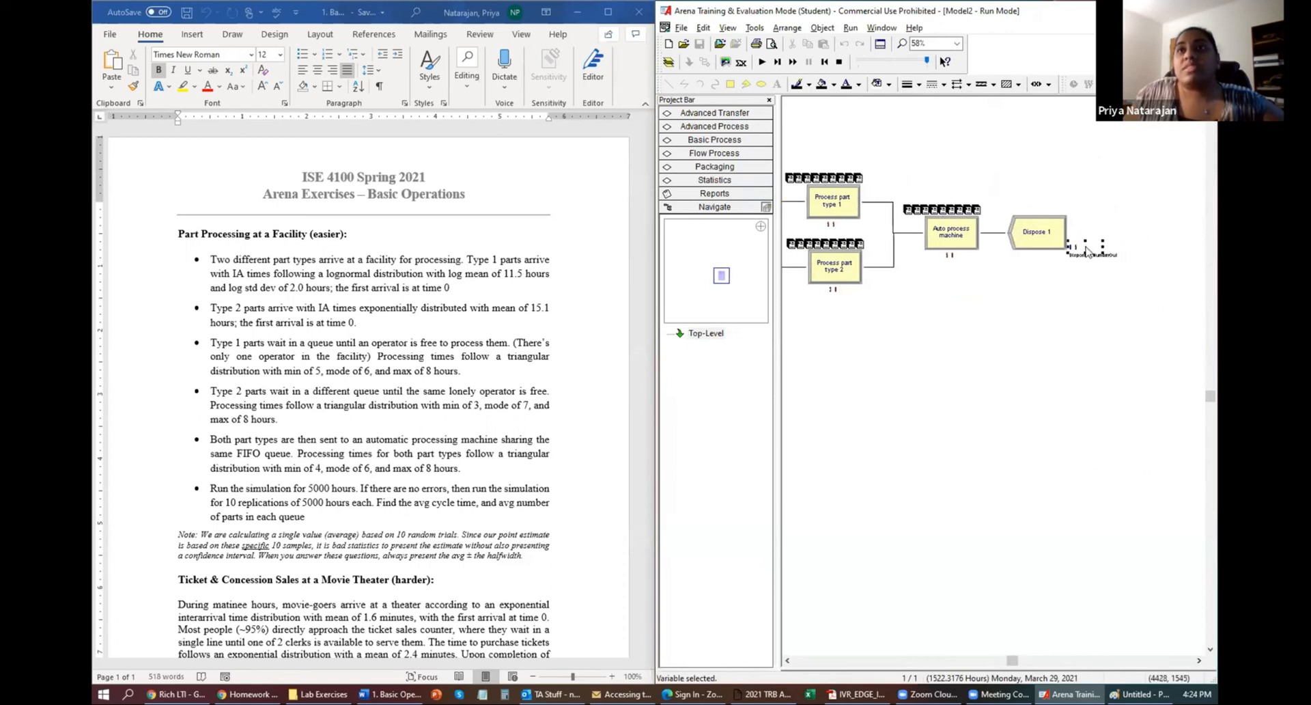
pyautogui.doubleClick(1088, 251)
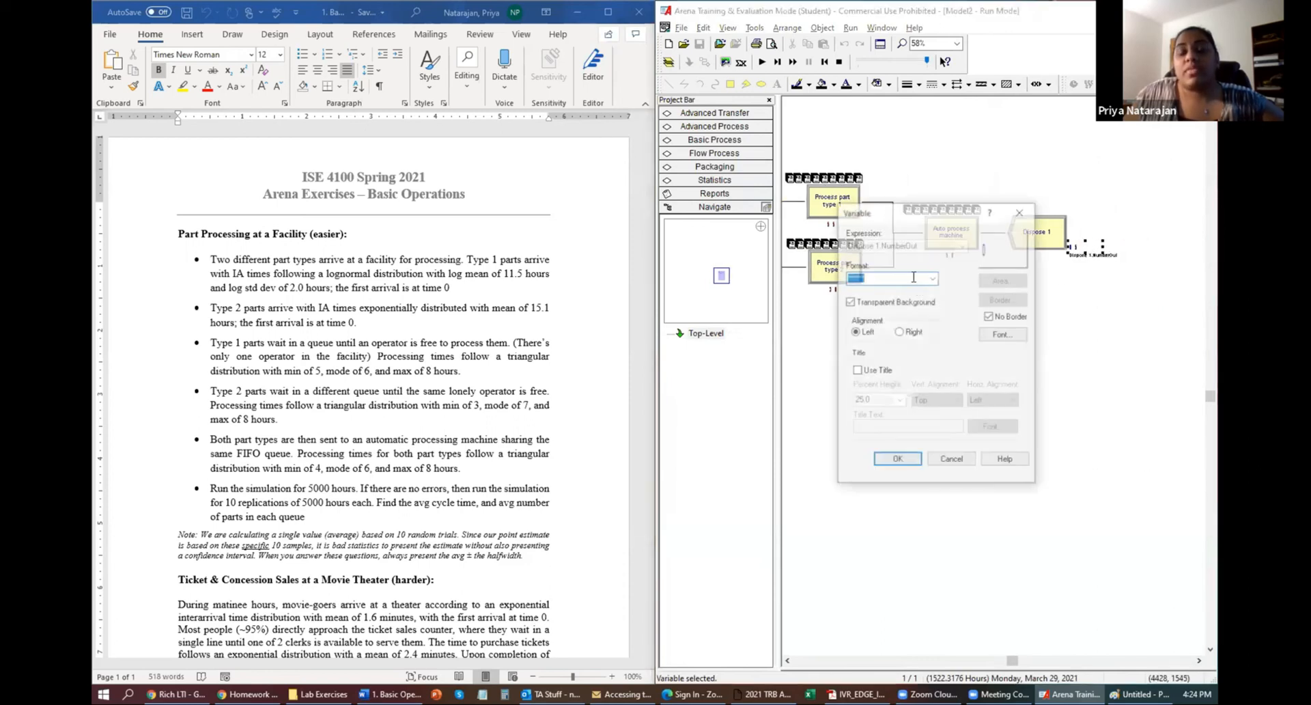
pyautogui.click(894, 461)
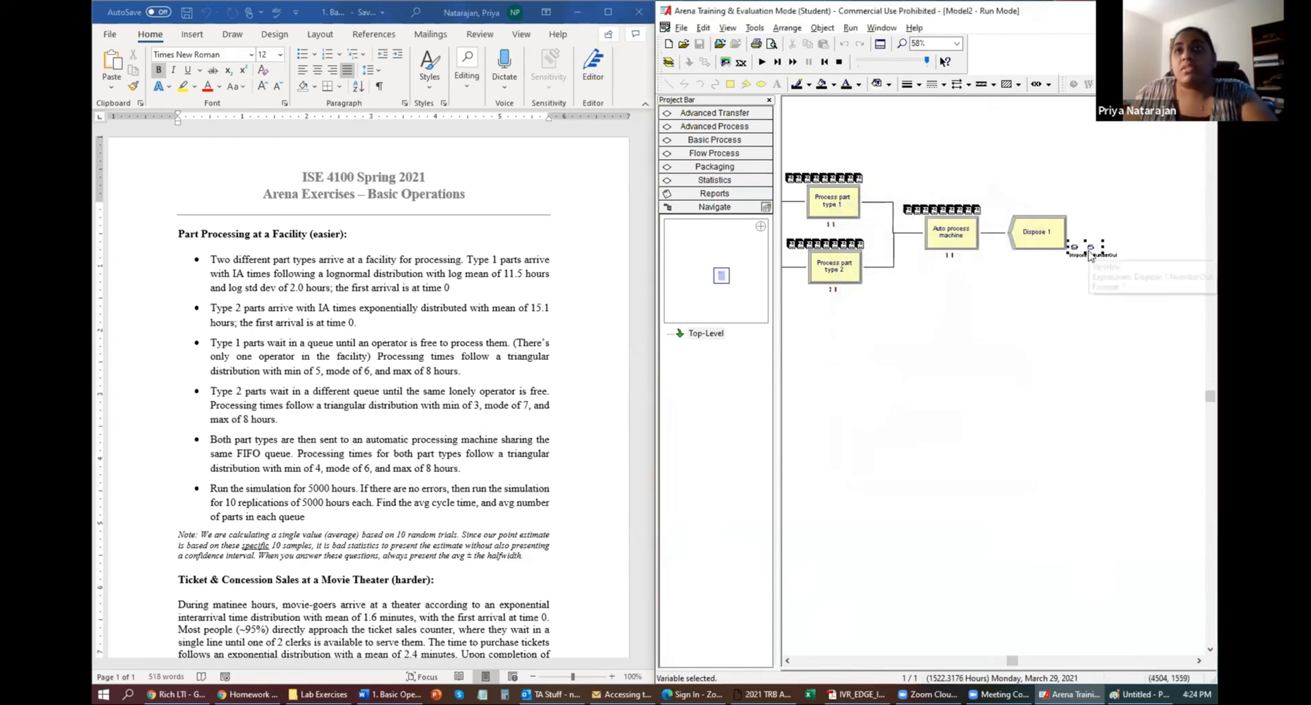
pyautogui.moveTo(1090, 254); pyautogui.dragTo(1089, 271)
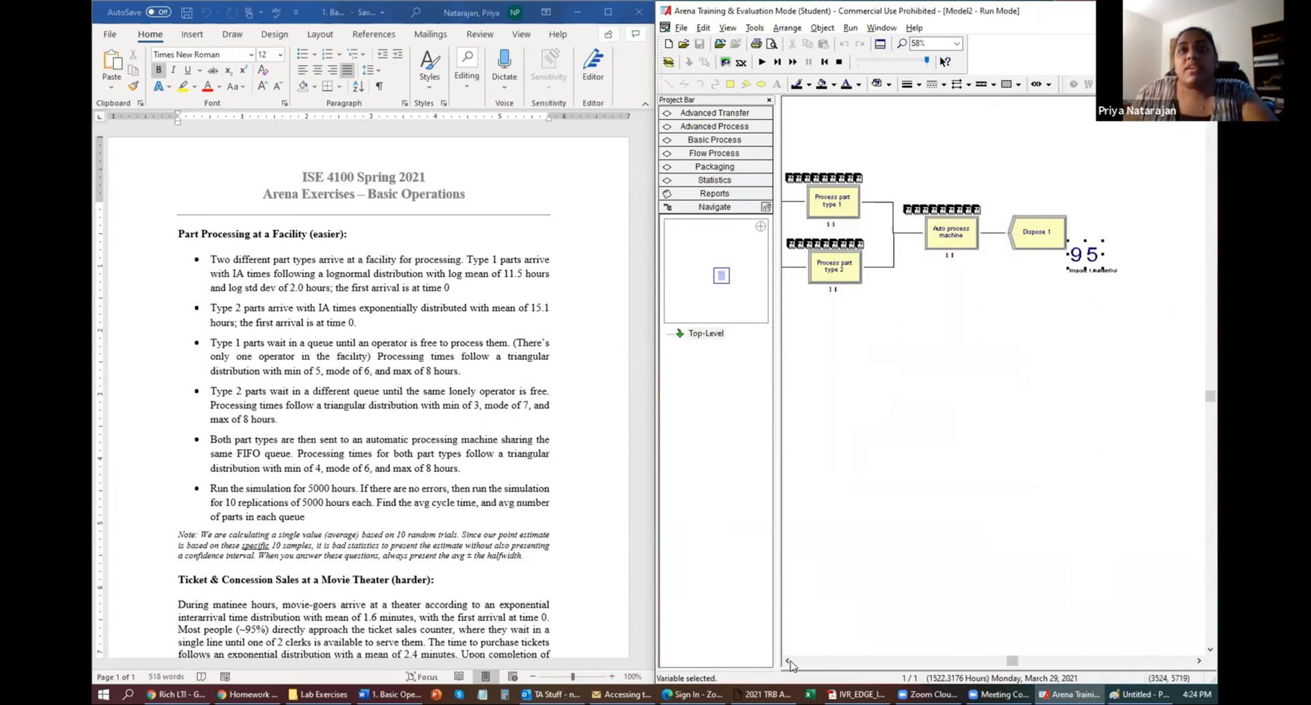
# - Enlarge the counter beside the Type 1 parts arrive module and check its variable display settings
pyautogui.click(889, 218)
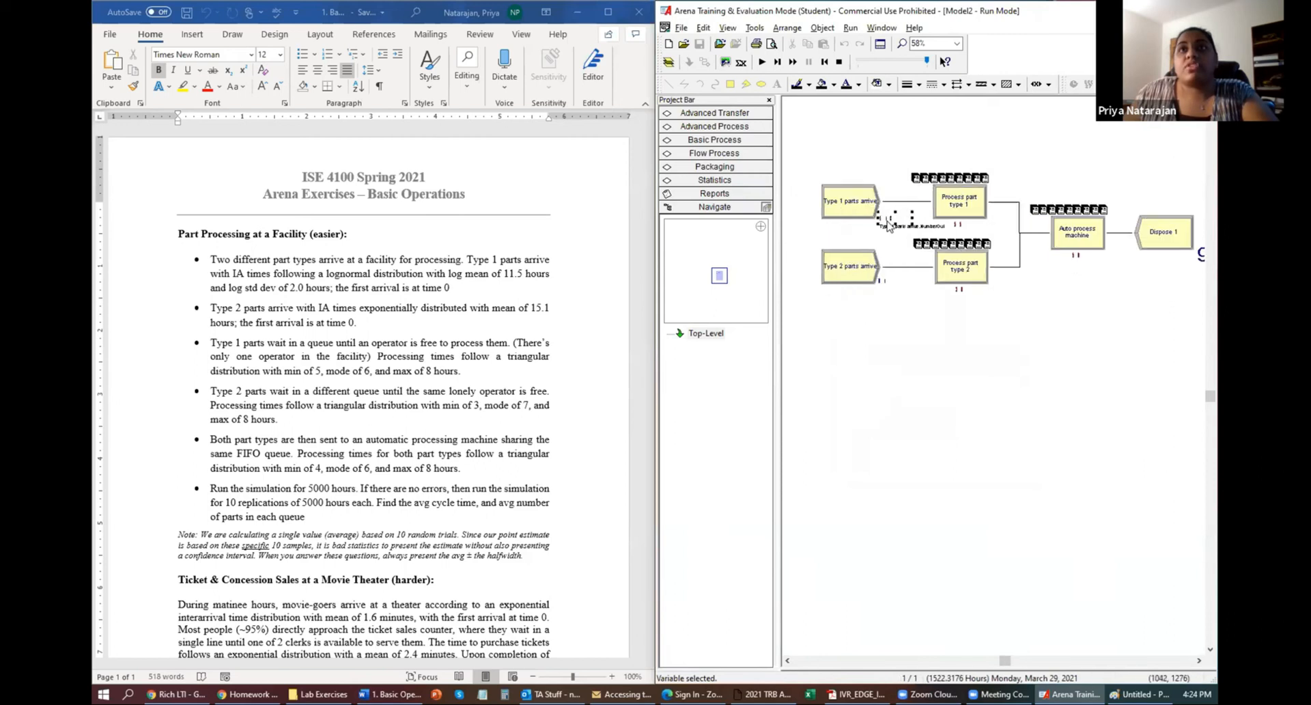
pyautogui.moveTo(895, 224); pyautogui.dragTo(896, 234)
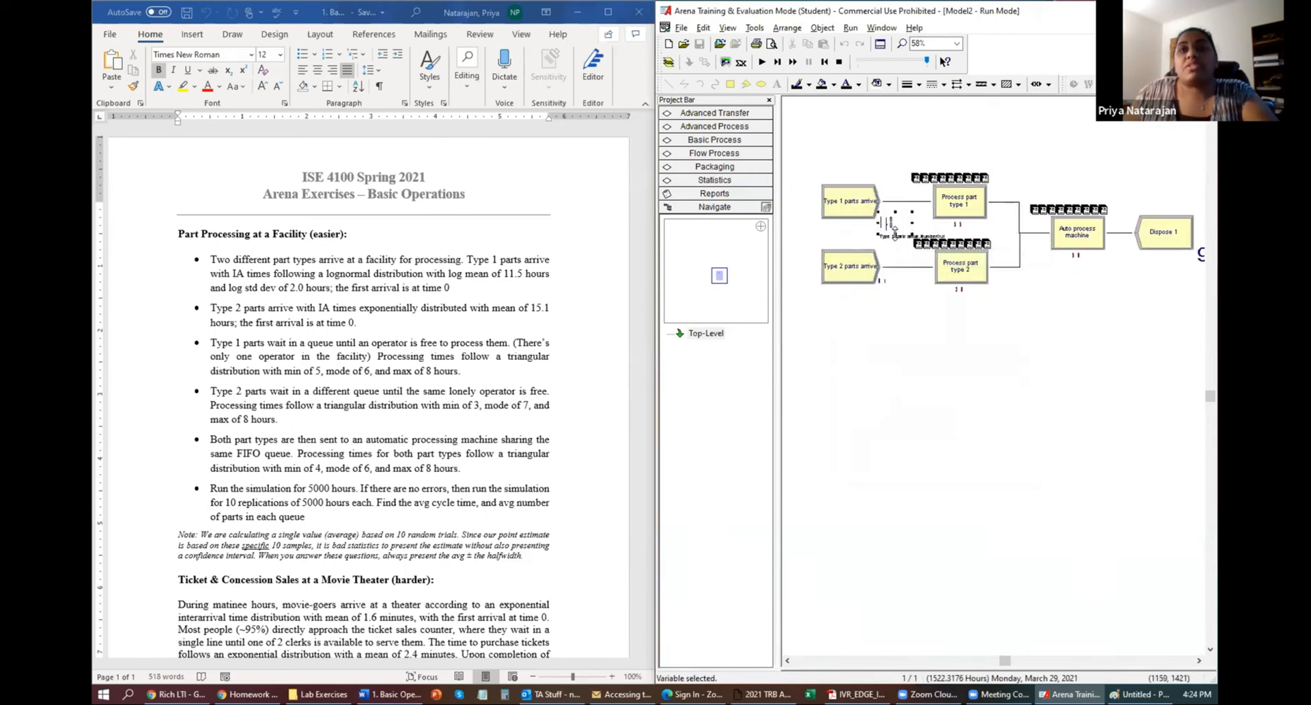
pyautogui.doubleClick(890, 223)
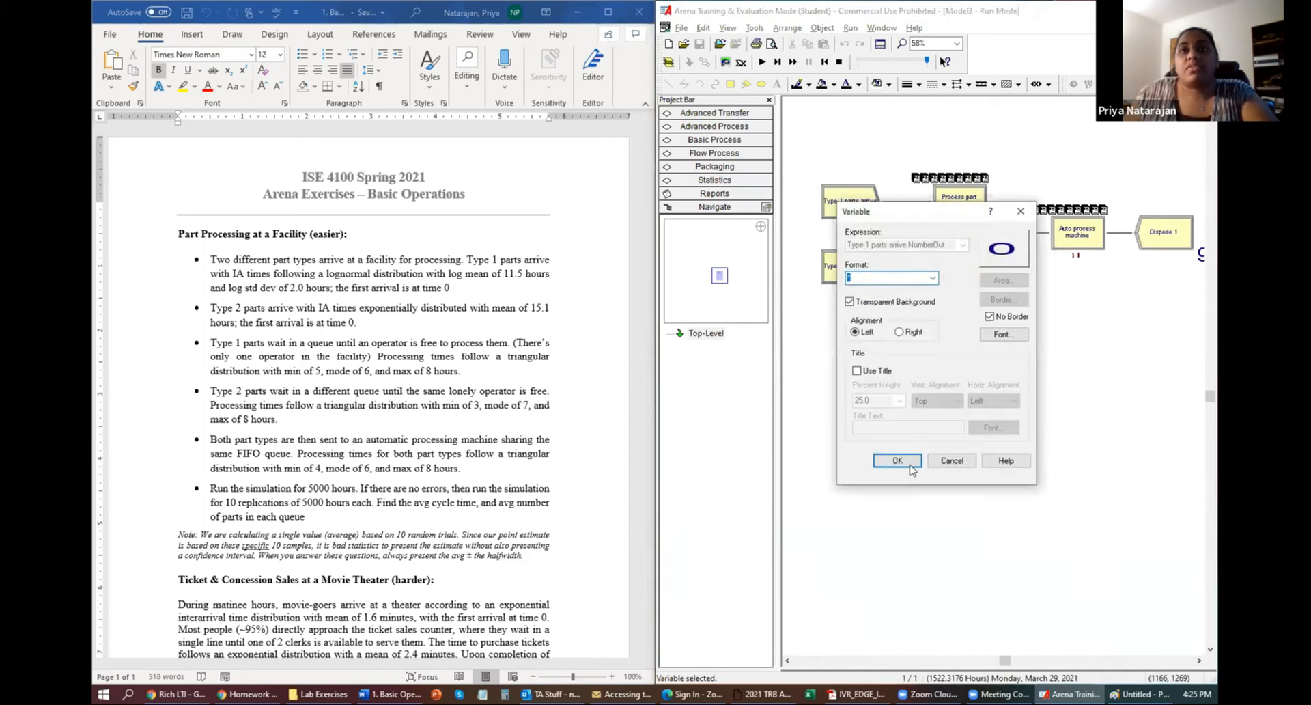
pyautogui.click(1134, 621)
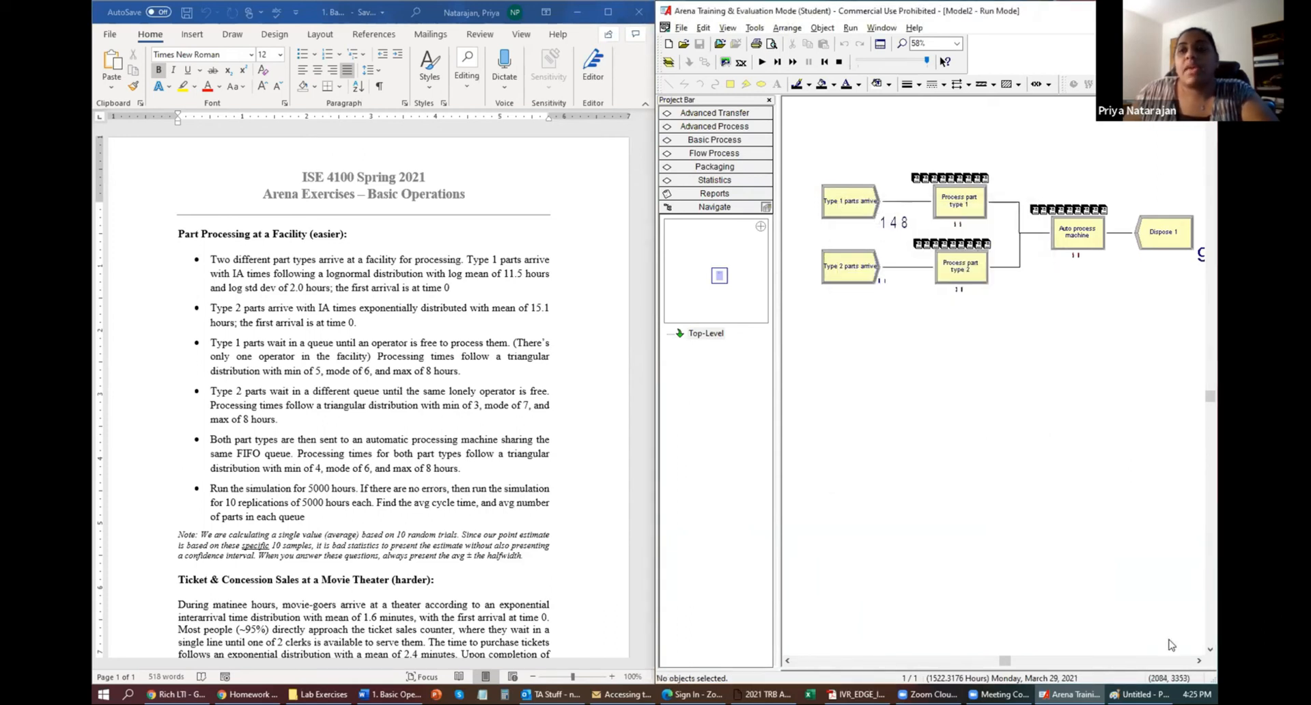
# - End the simulation run and review the available action options of the Process part type 1 module
pyautogui.click(1199, 661)
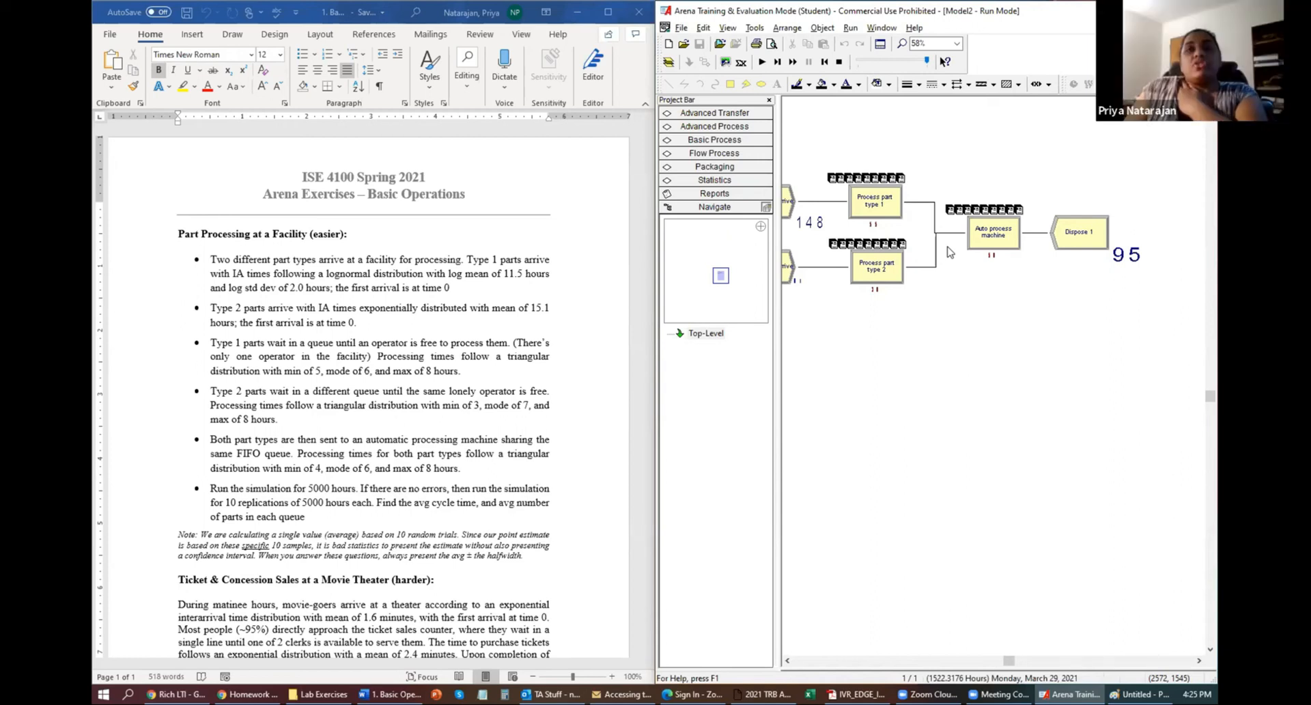
pyautogui.click(839, 61)
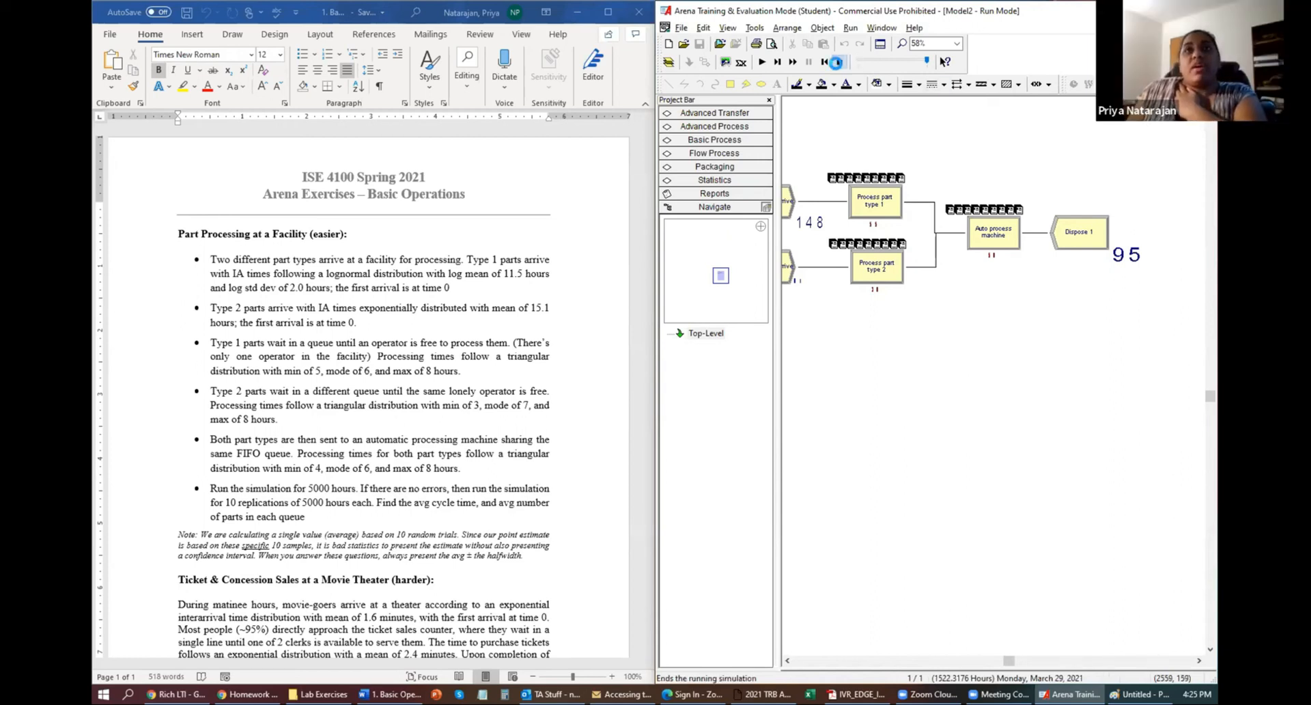
pyautogui.doubleClick(882, 206)
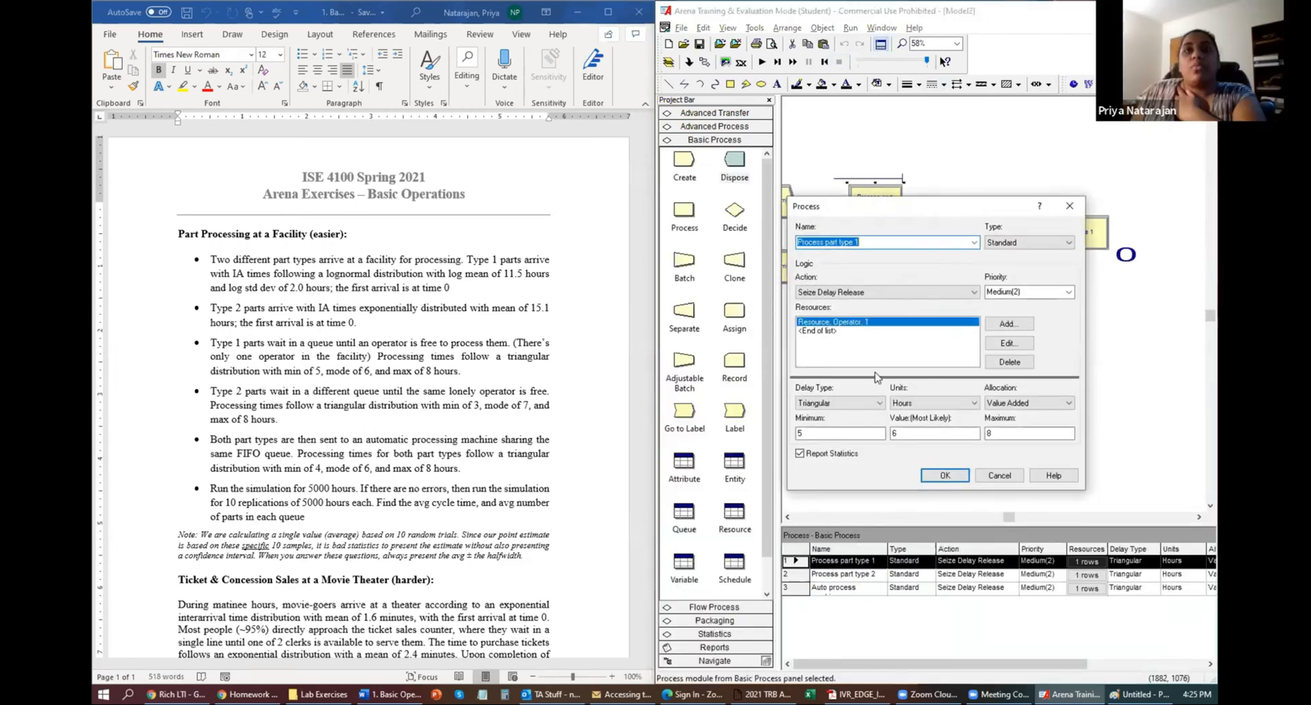
pyautogui.click(973, 292)
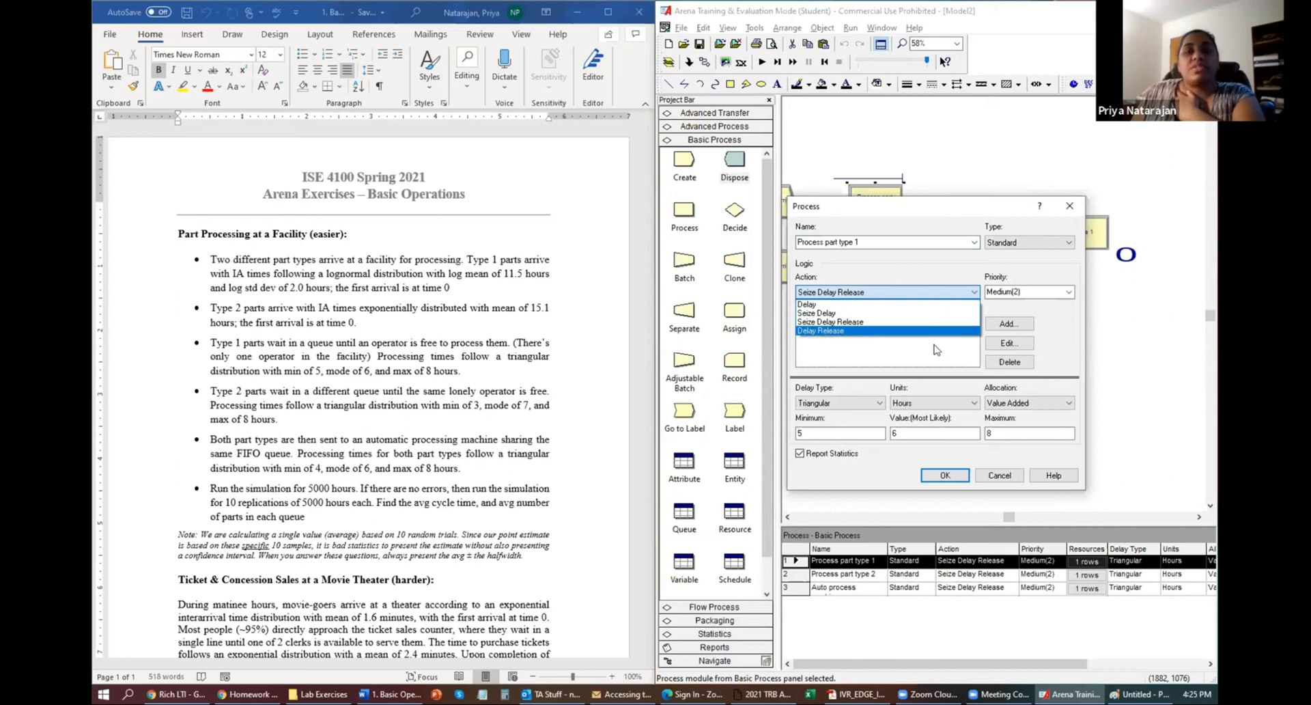
pyautogui.click(1030, 476)
pyautogui.click(1002, 476)
# - Check the Operator's capacity in the resource data, and review the logic settings of Process part type 1 again
pyautogui.click(748, 522)
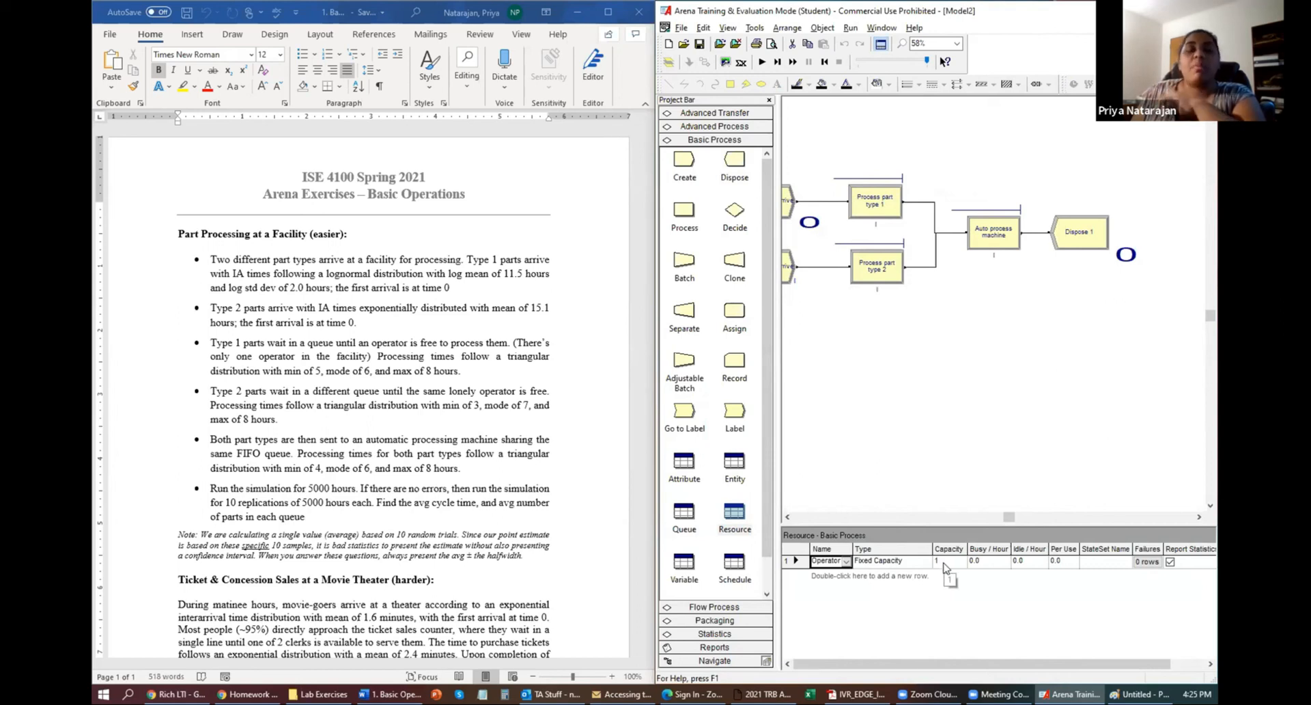
pyautogui.click(883, 202)
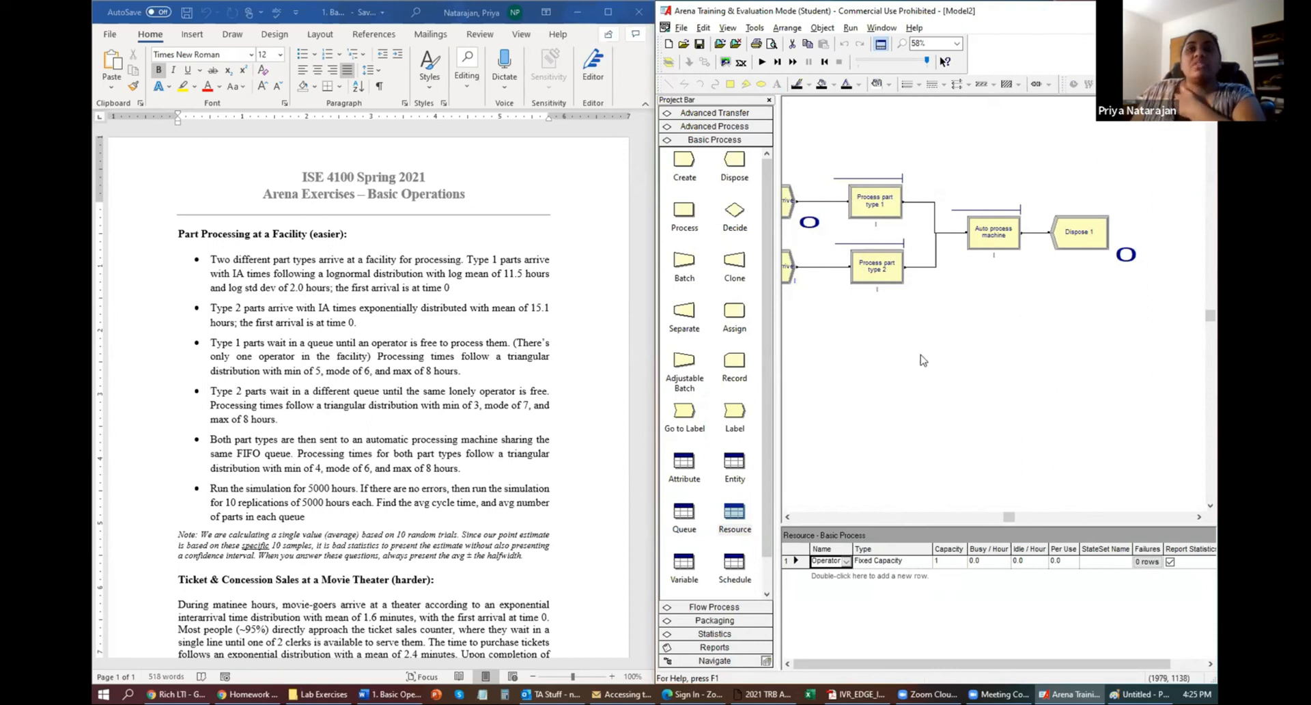
pyautogui.doubleClick(875, 201)
pyautogui.click(884, 291)
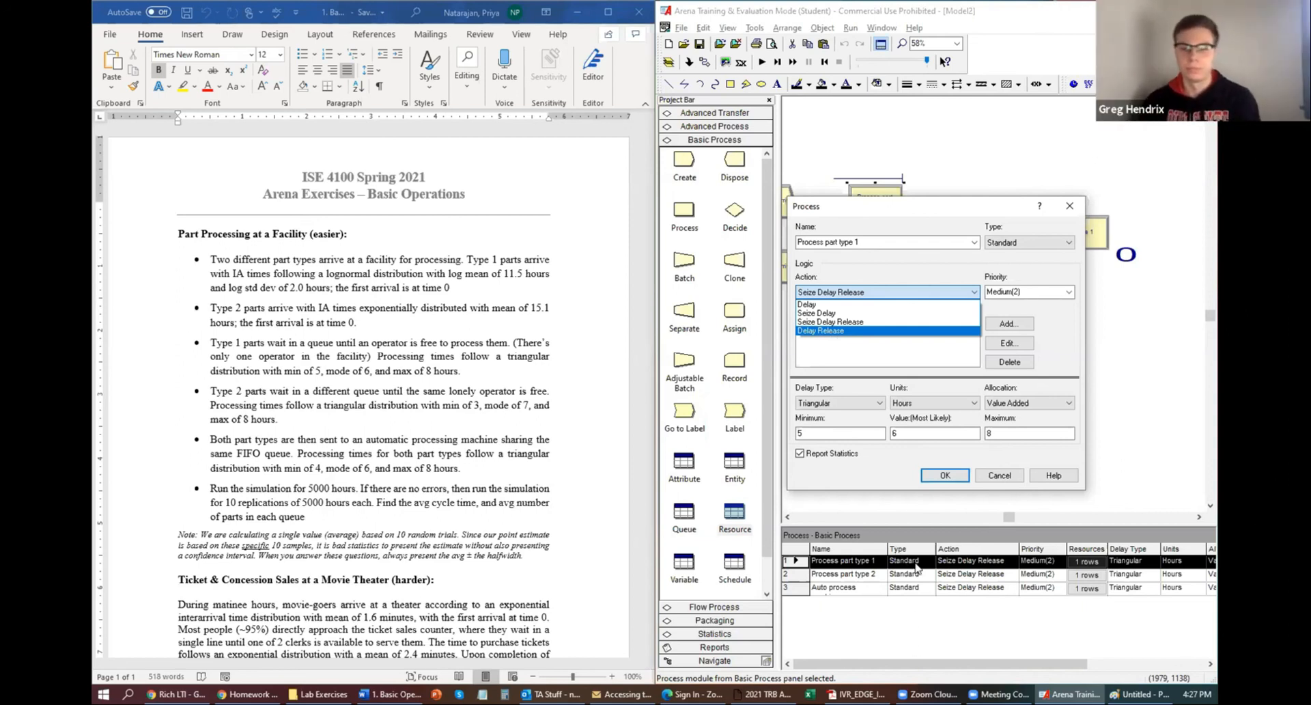
pyautogui.click(943, 476)
pyautogui.click(942, 476)
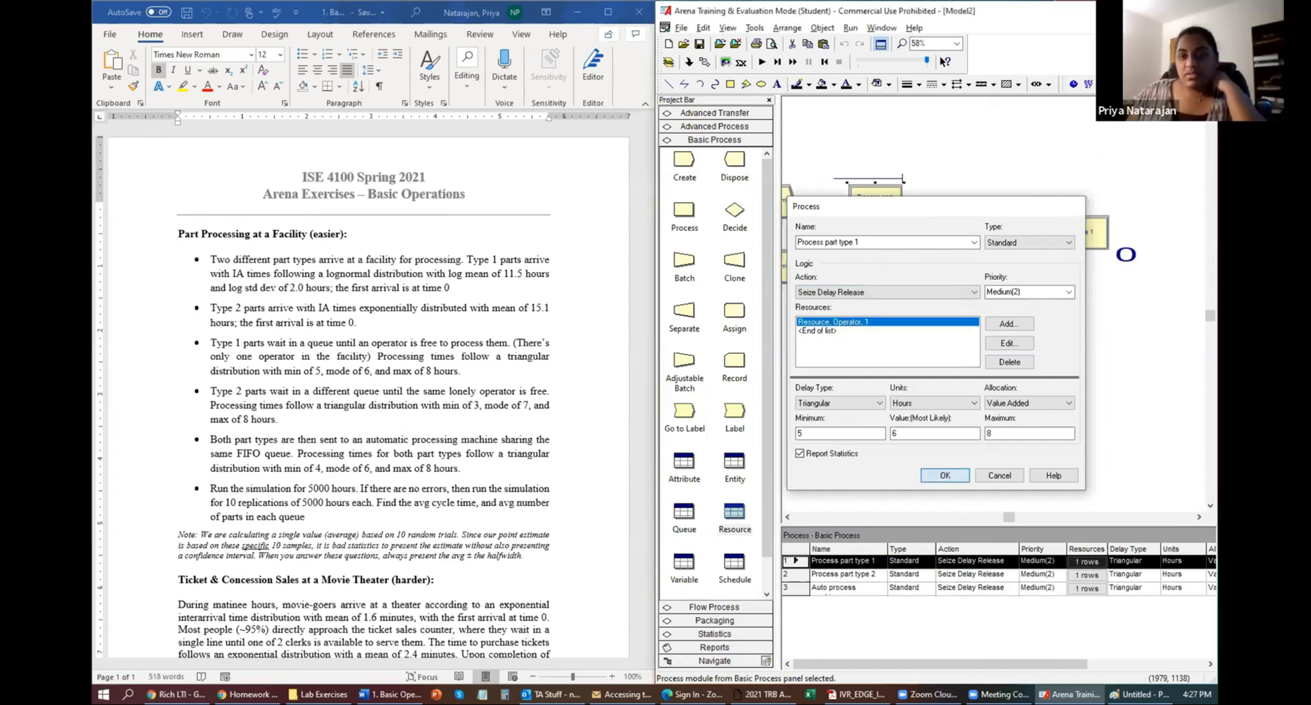